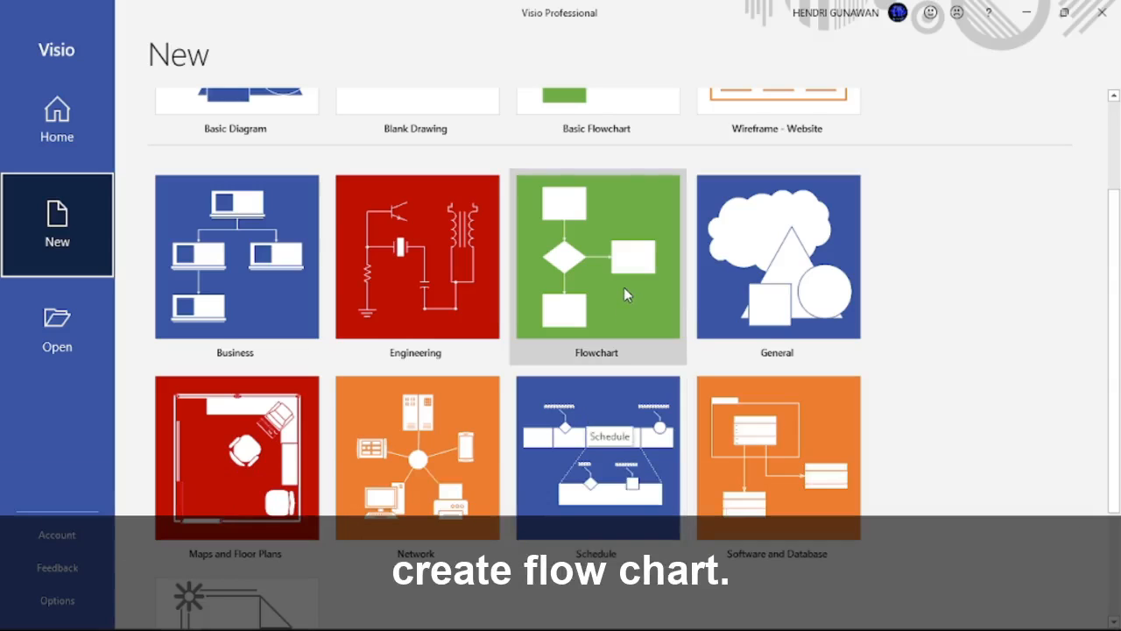
Step: Create a new blank Basic Flowchart drawing using Metric Units
click(624, 289)
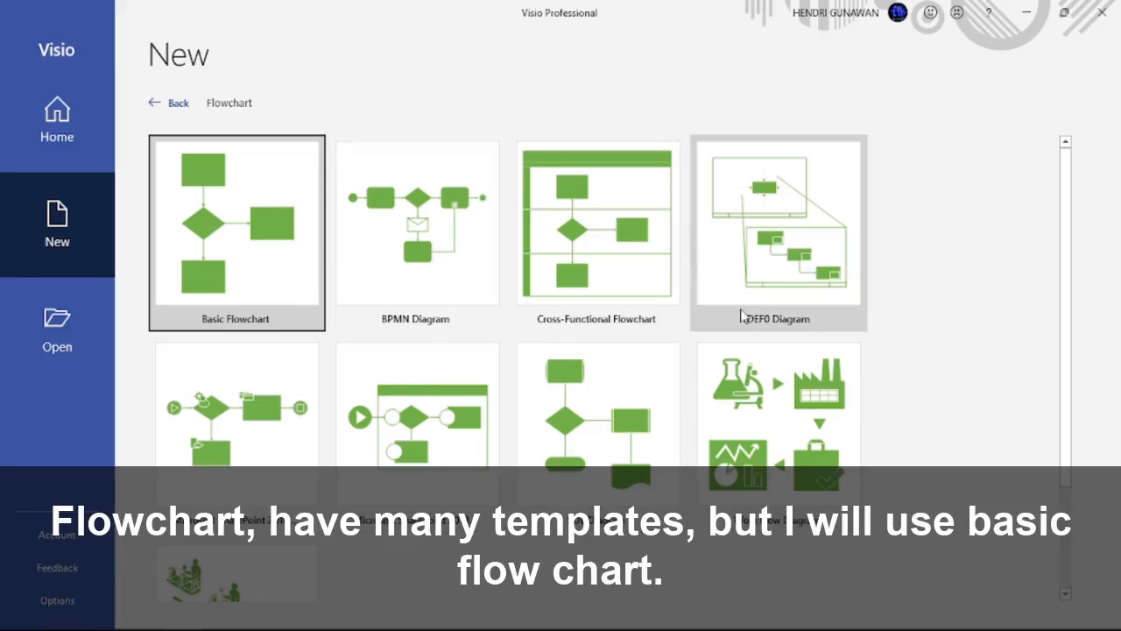
click(283, 291)
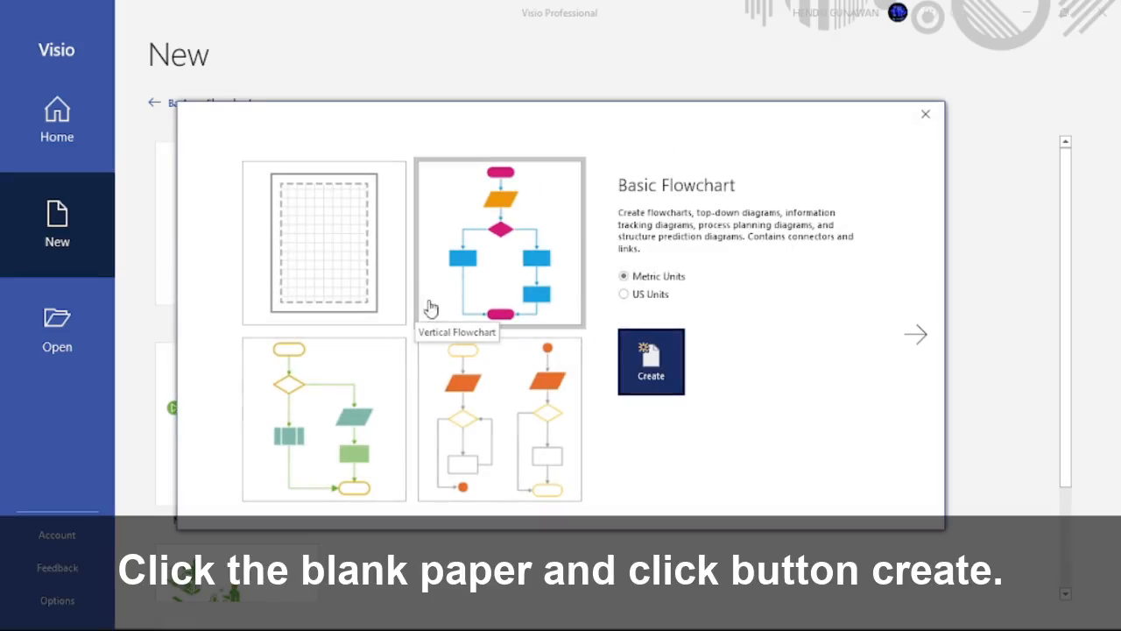
click(340, 290)
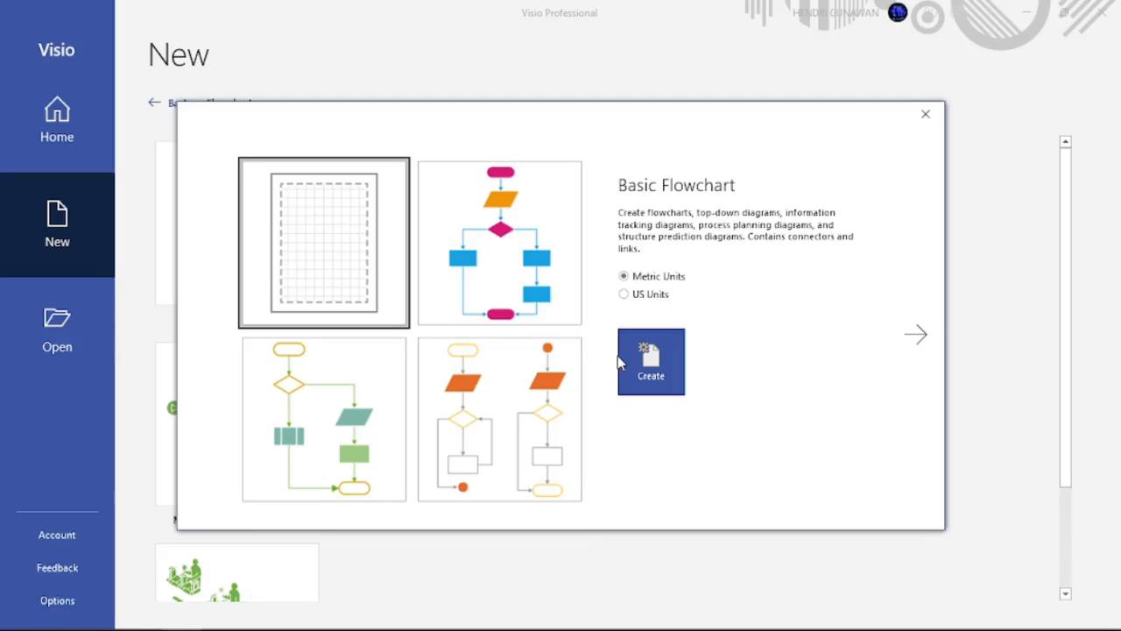
click(619, 357)
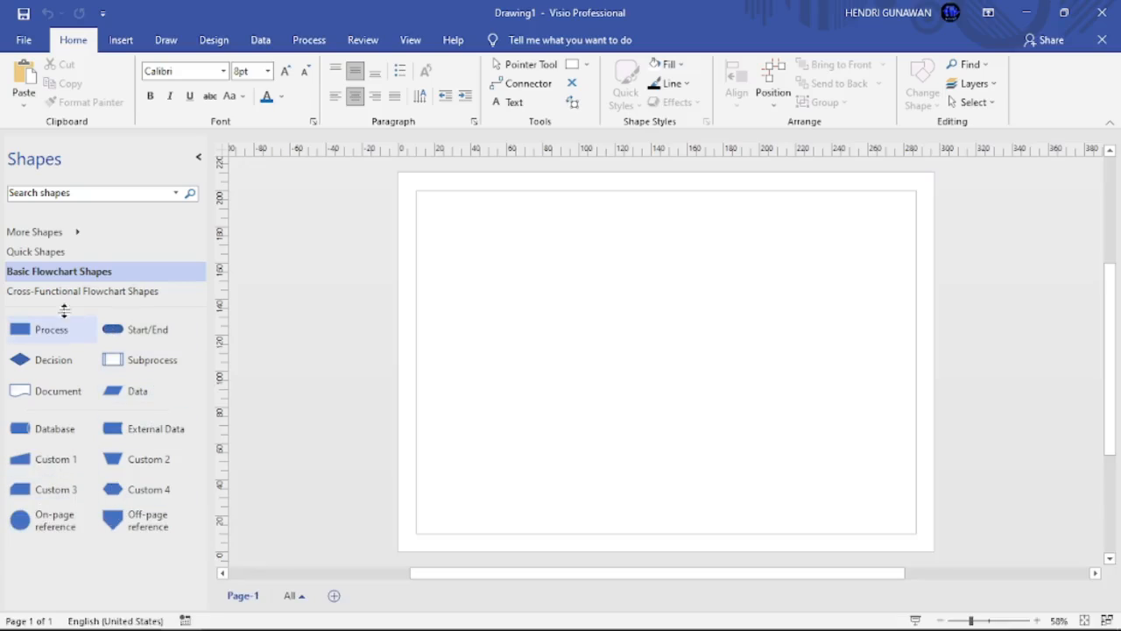
Step: Place a Start/End terminator from Basic Flowchart Shapes near the top of the page
click(55, 253)
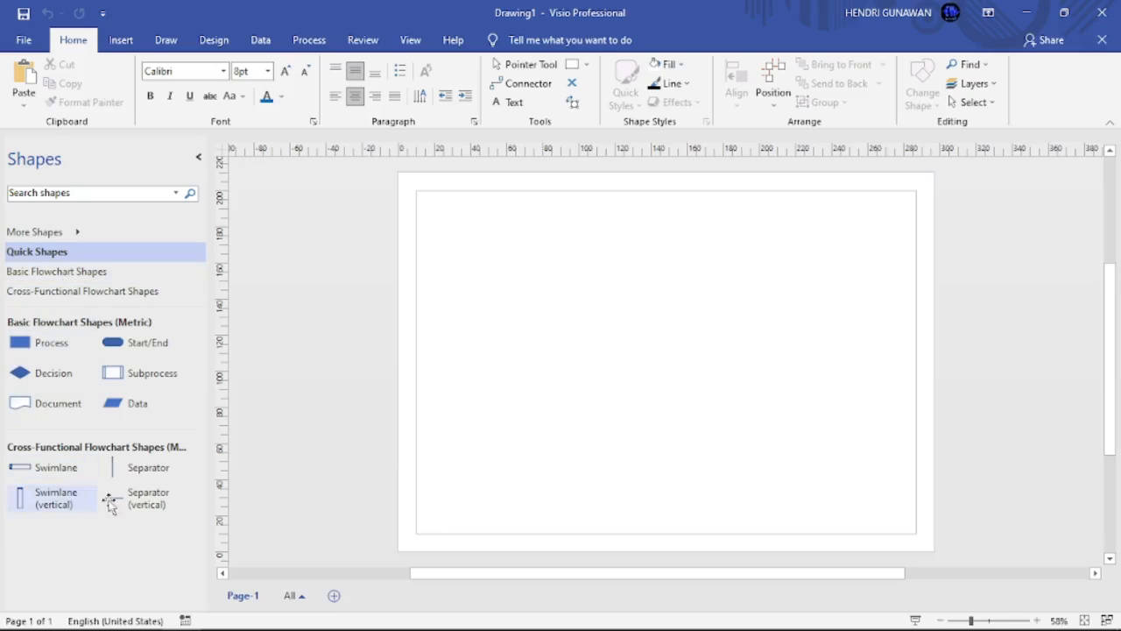
click(82, 273)
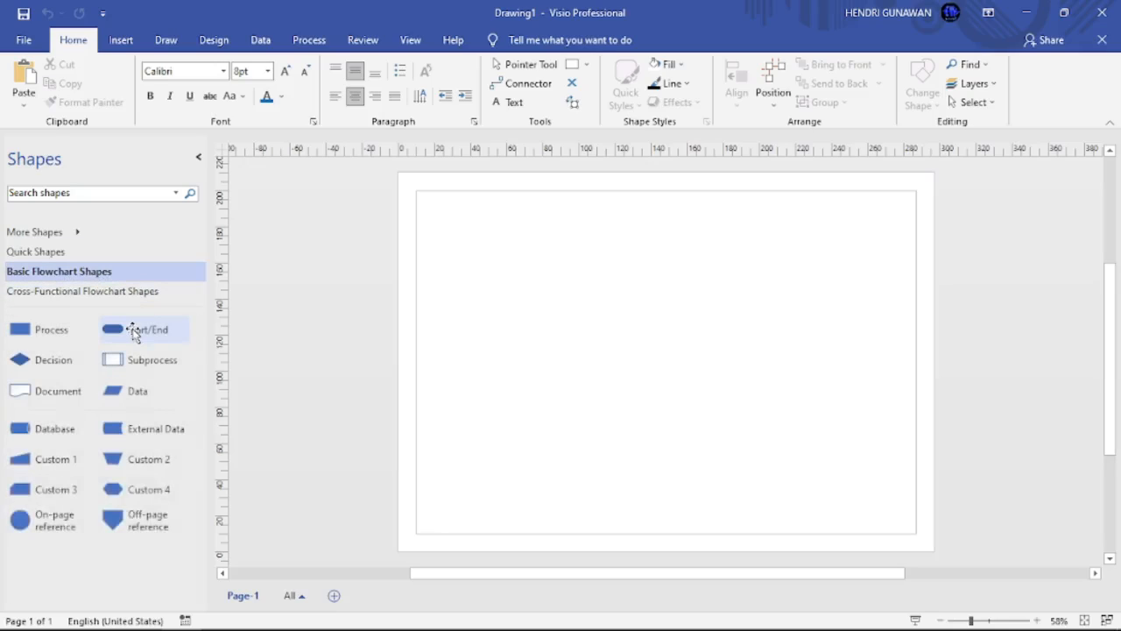
drag(133, 332, 650, 237)
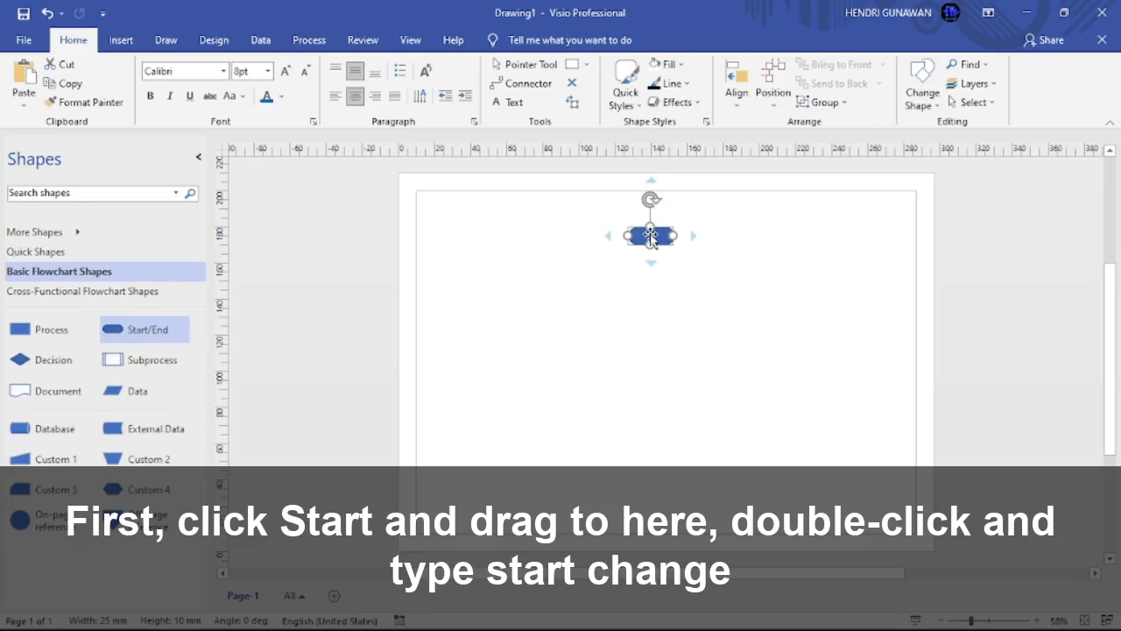
double_click(650, 236)
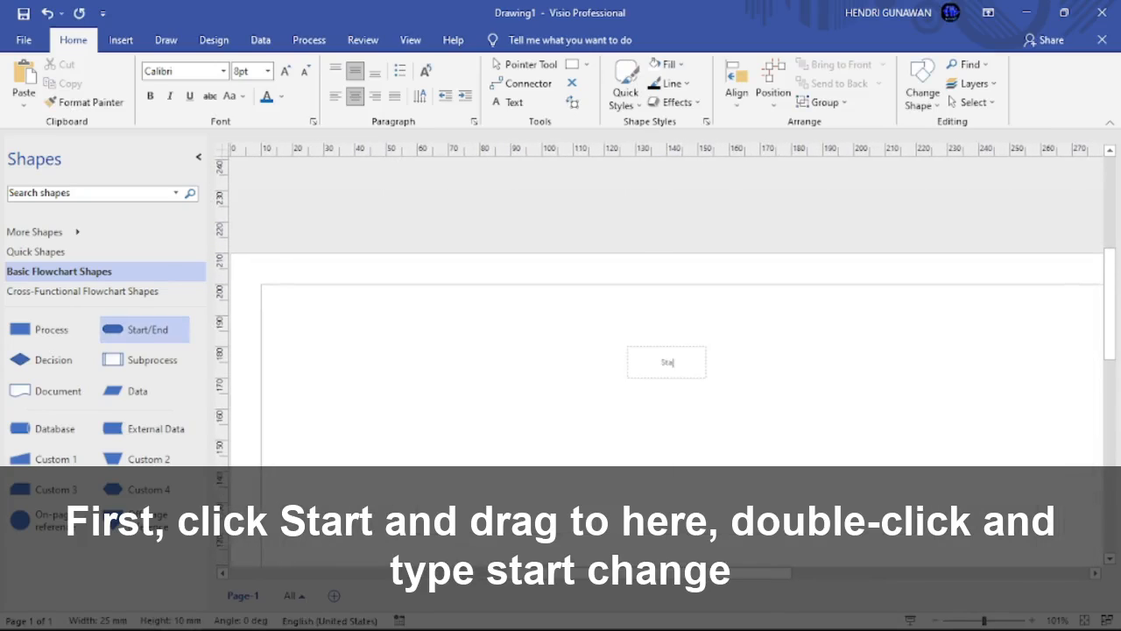
Step: Label the terminator 'Start' in Comic Sans MS at 12pt
click(193, 67)
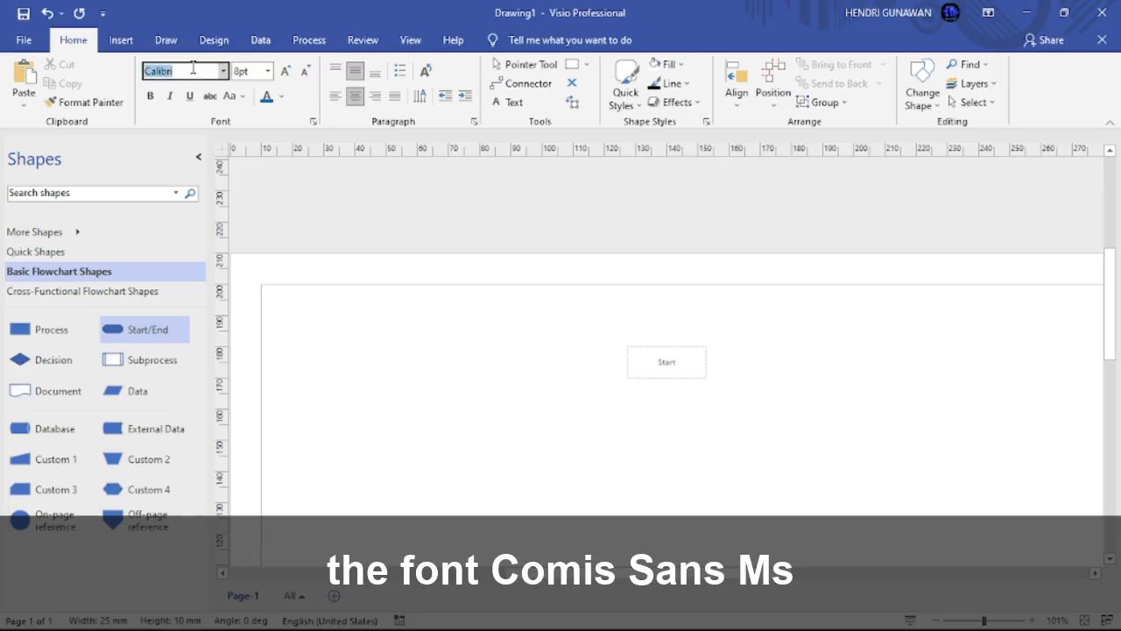
text(Comic Sans MS)
key(Tab)
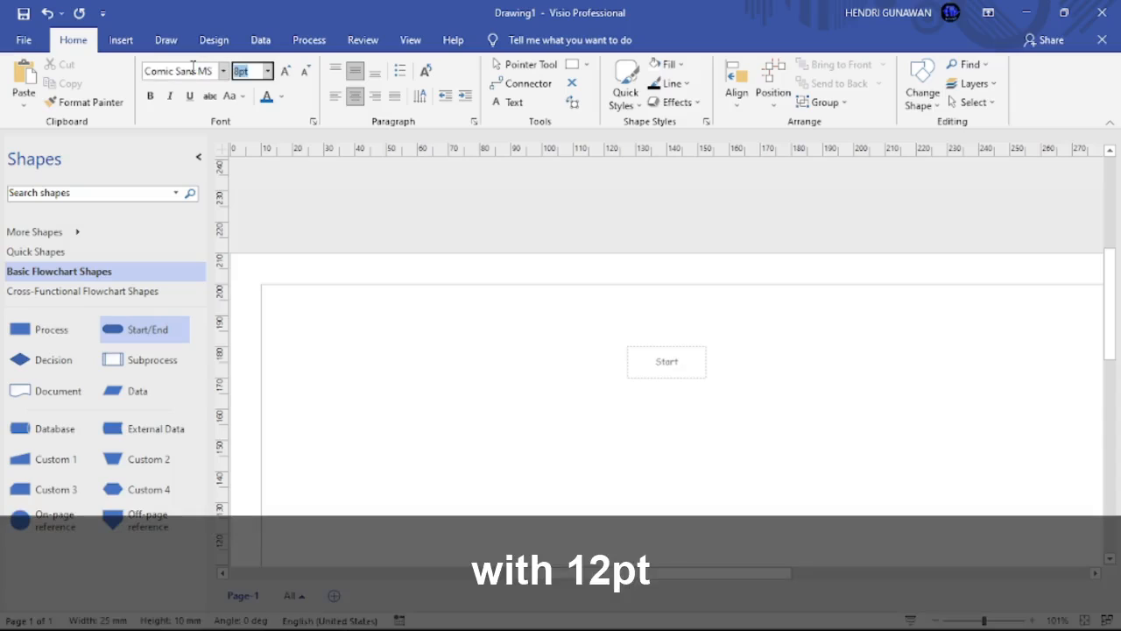
key(Return)
click(468, 383)
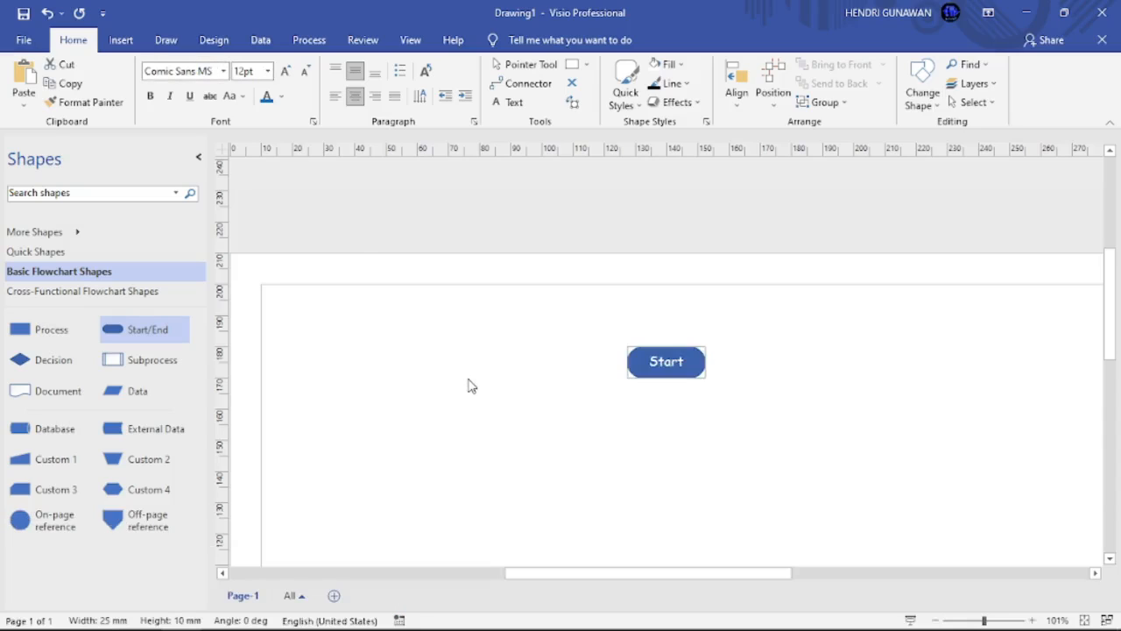
key(ctrl+shift+w)
click(651, 238)
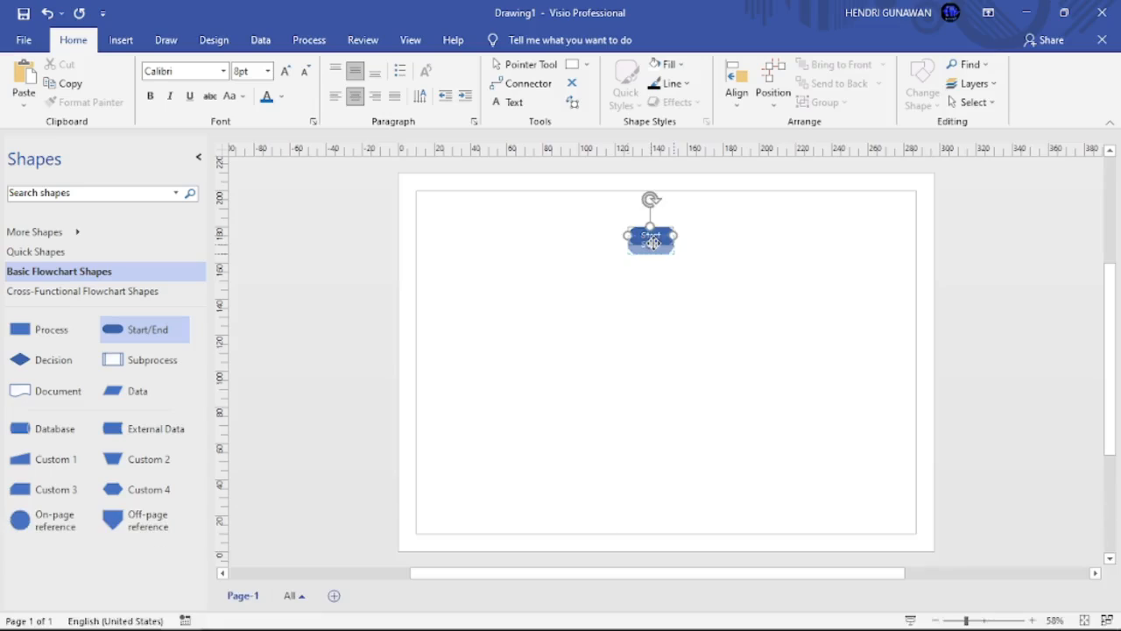
click(673, 324)
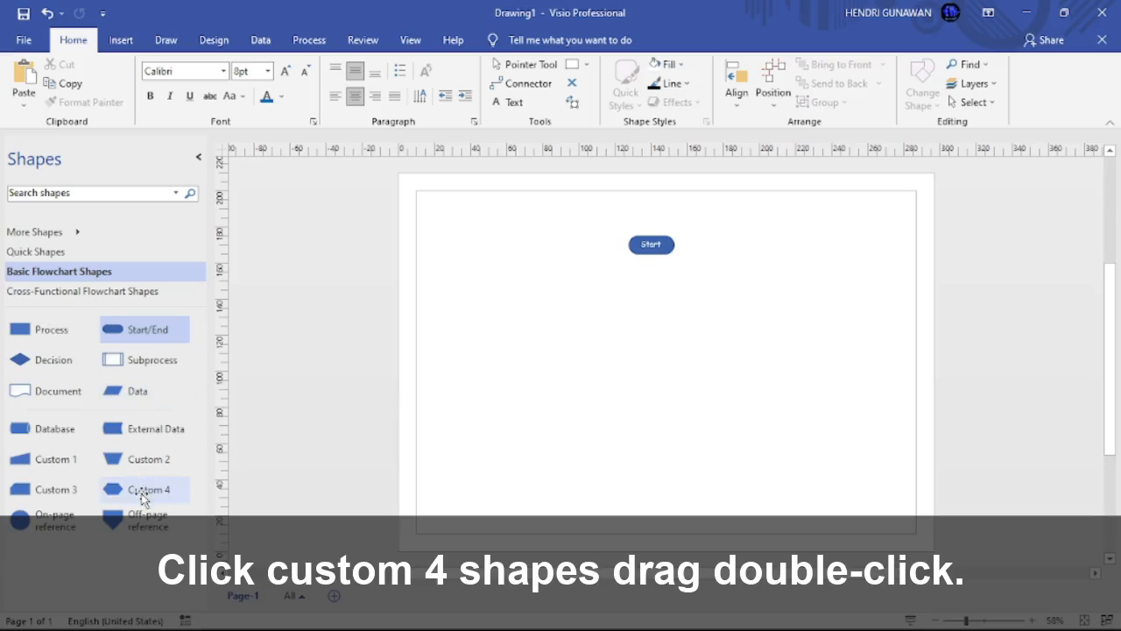
Step: Place a Custom 4 hexagon below Start and label it 'Result, A, B'
drag(143, 491, 651, 281)
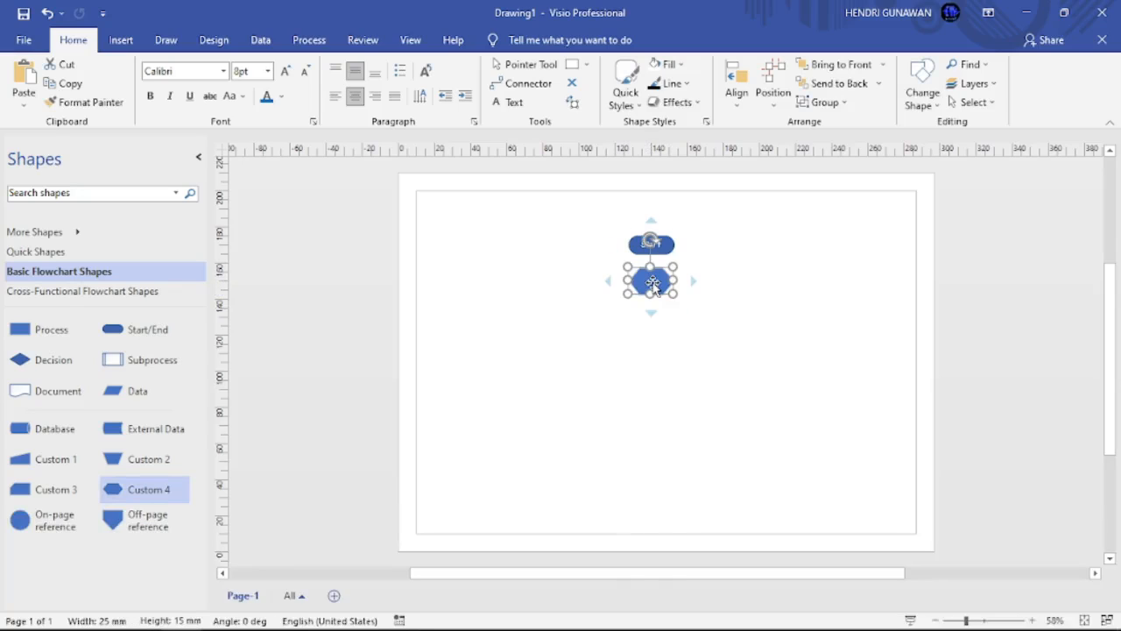
double_click(651, 282)
mouse_move(725, 362)
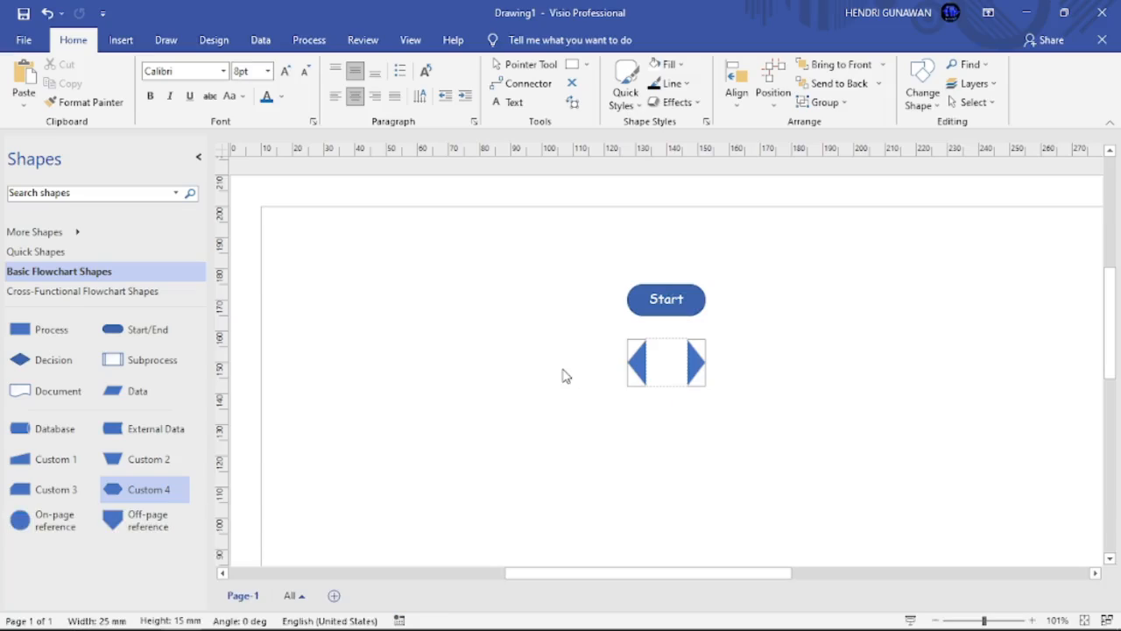
text(P)
text(esult,)
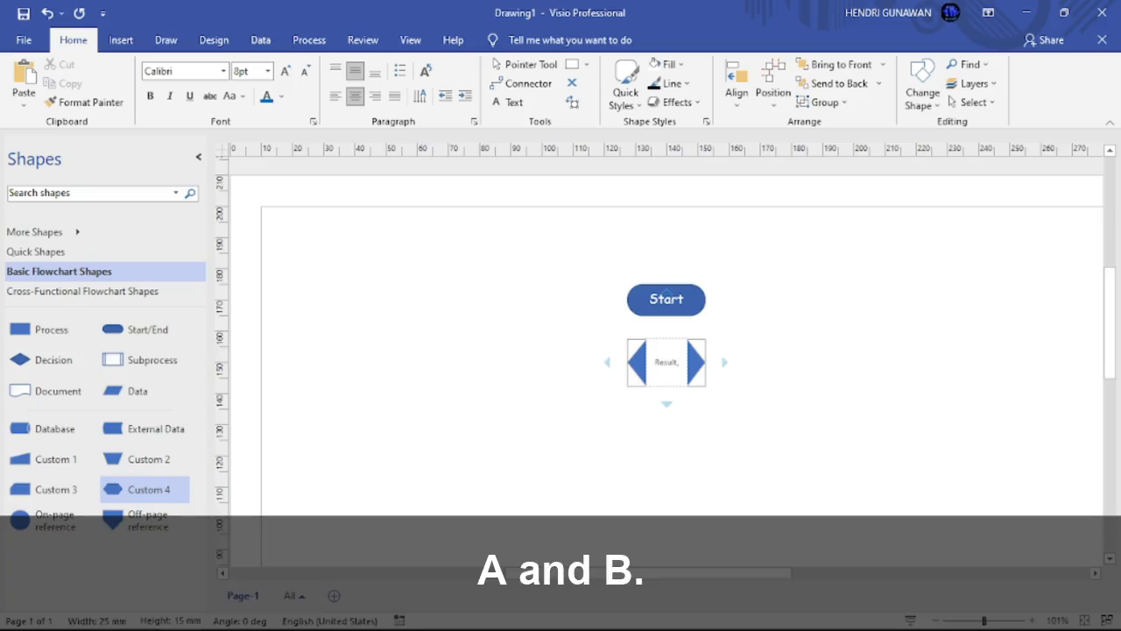
text( A,B)
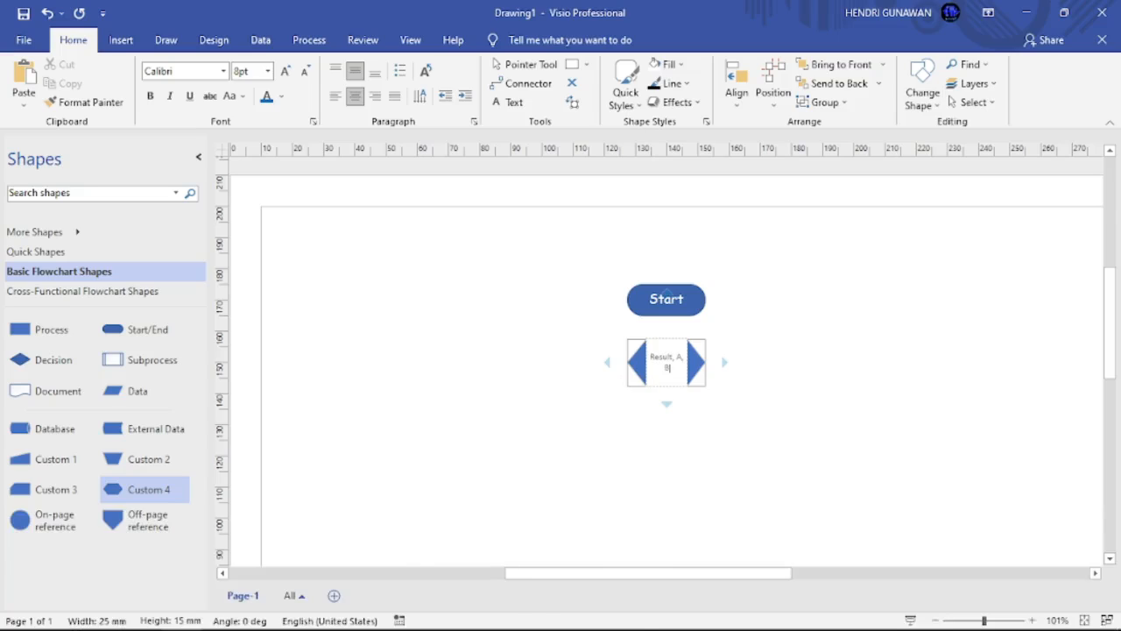
click(536, 322)
Step: Set the hexagon's label to Comic Sans MS 12pt
click(191, 73)
text(Comic Sans MS)
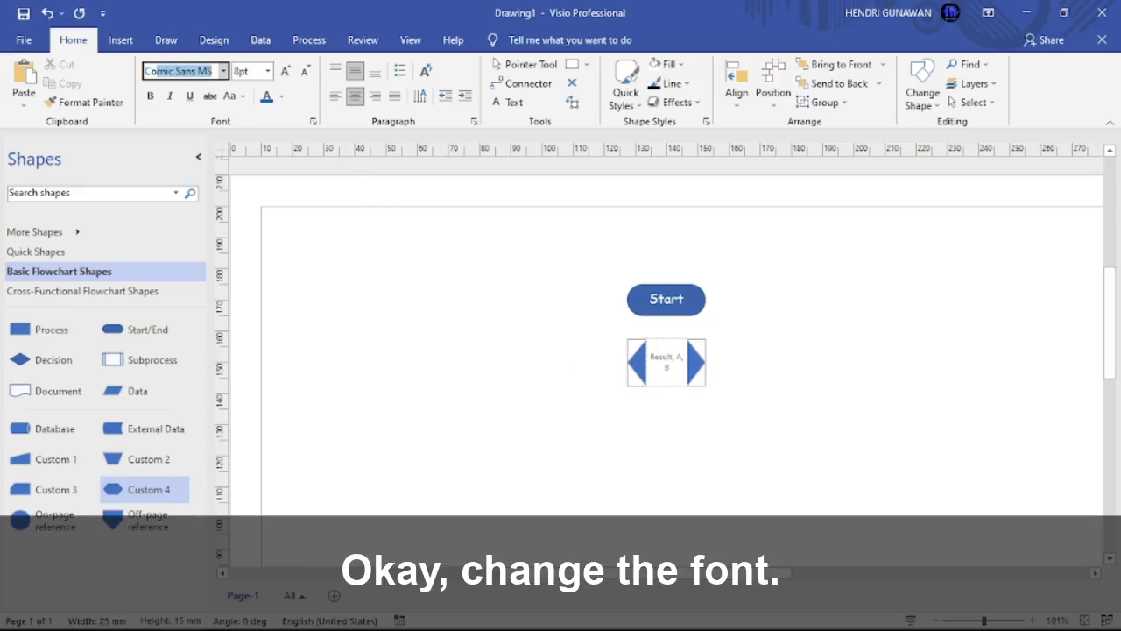
key(Tab)
text(12)
key(Return)
click(323, 194)
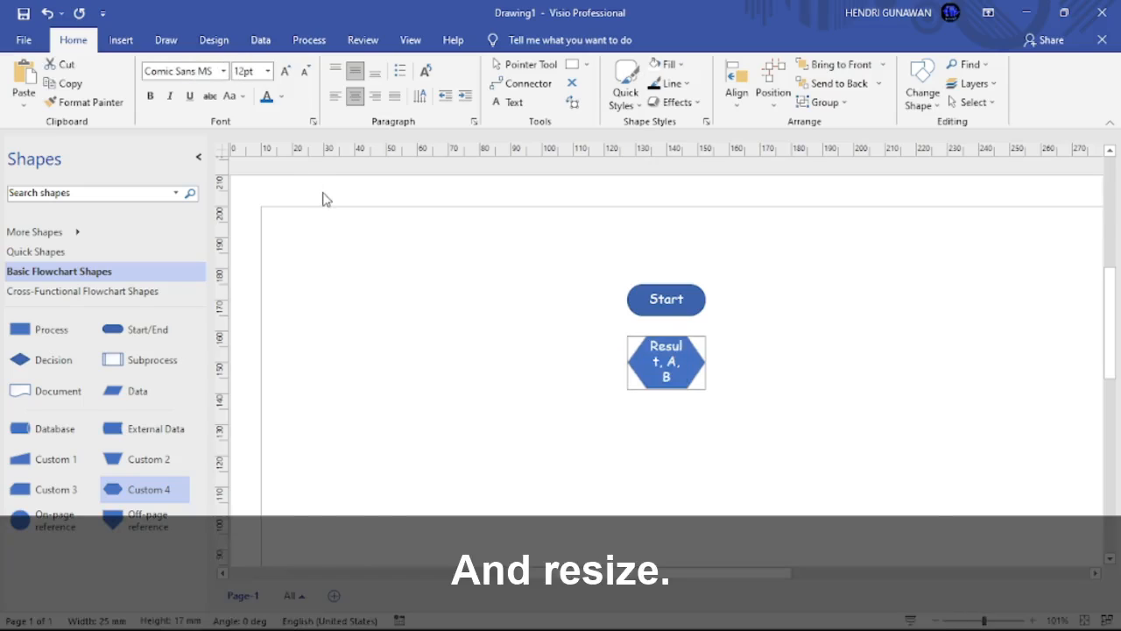
Step: Widen the hexagon to 32.5 mm so its label fits
click(640, 281)
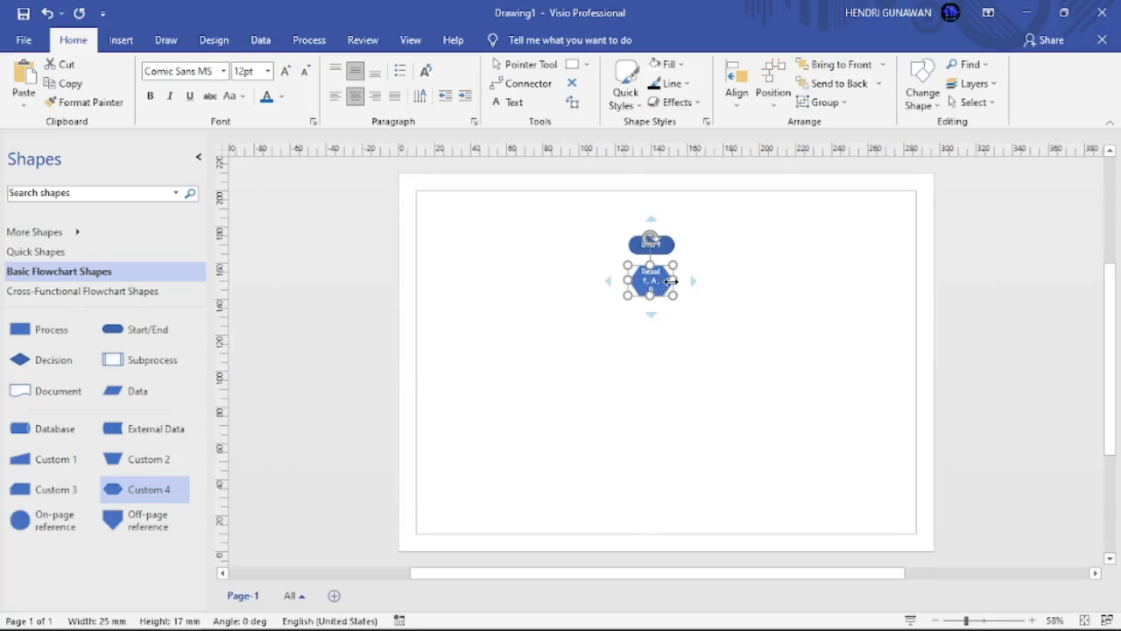
mouse_move(673, 280)
mouse_down()
mouse_move(687, 280)
mouse_move(651, 279)
mouse_up()
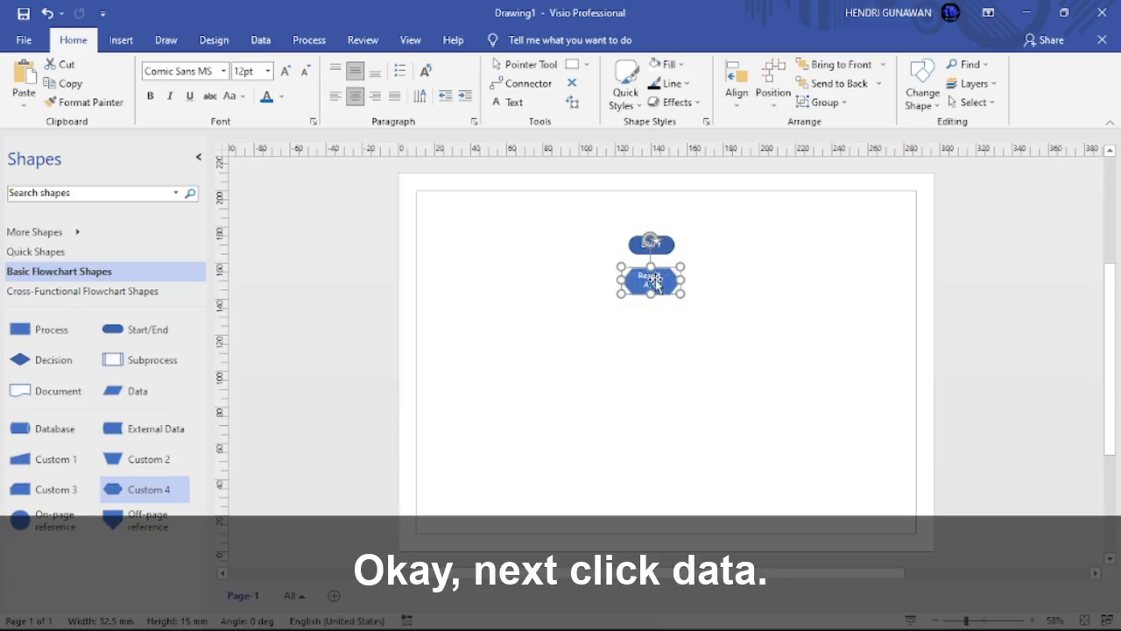
click(675, 342)
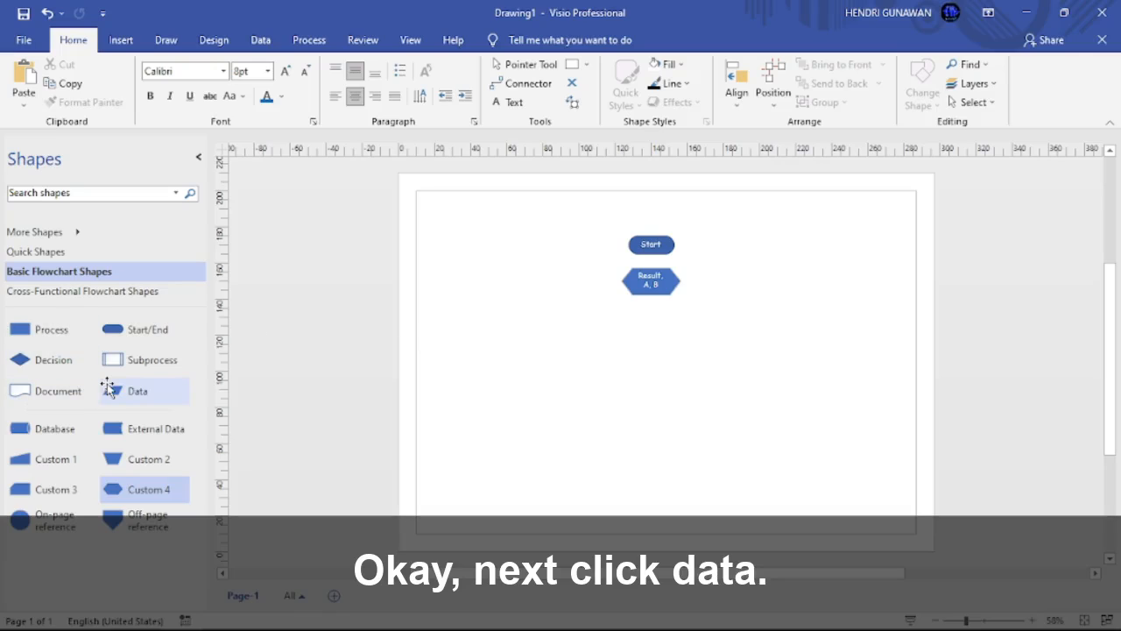
Step: Place a Data parallelogram below the hexagon labelled 'Input A, B'
drag(133, 391, 650, 320)
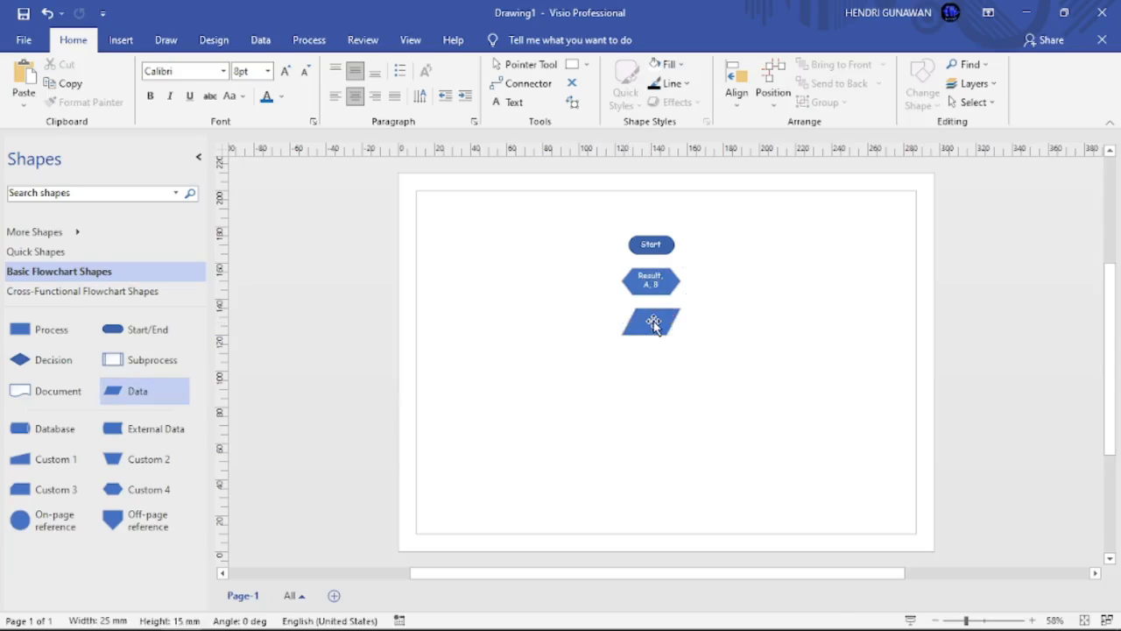
double_click(650, 321)
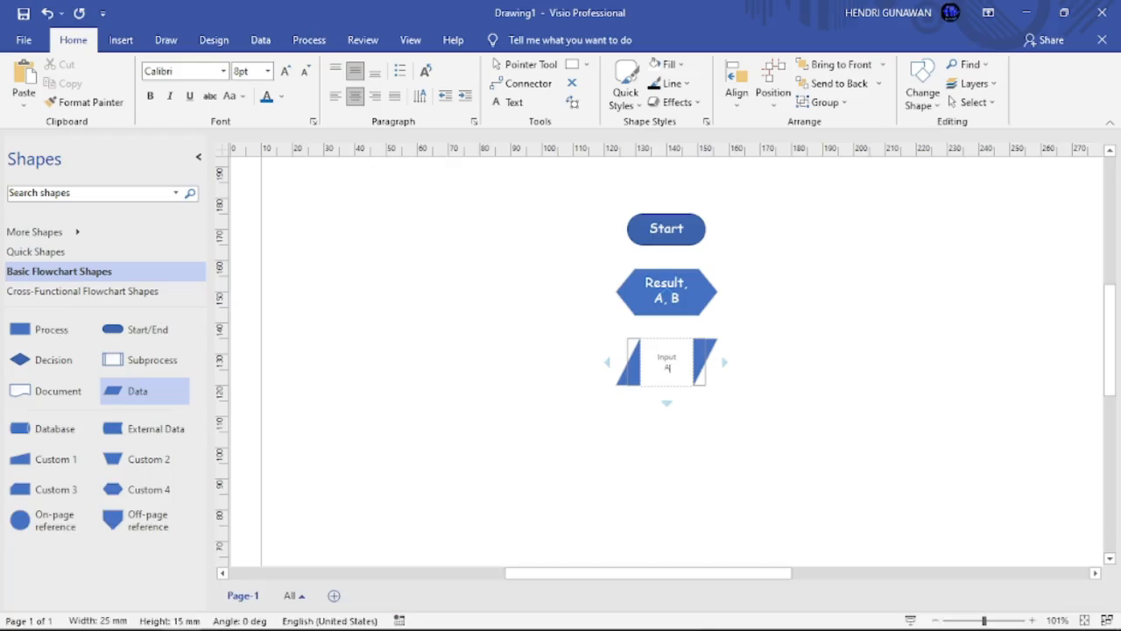
text(B)
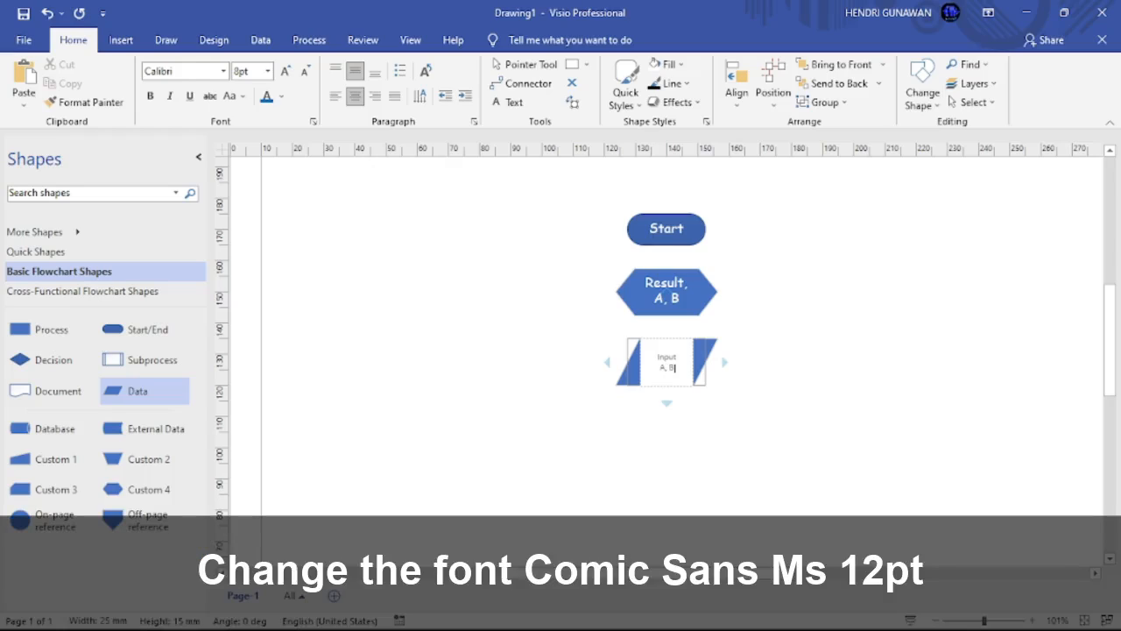
Step: Set the 'Input A, B' text to Comic Sans MS 12pt and fit the page in view
click(212, 75)
text(Comic Sans MS)
key(Tab)
text(12)
key(Return)
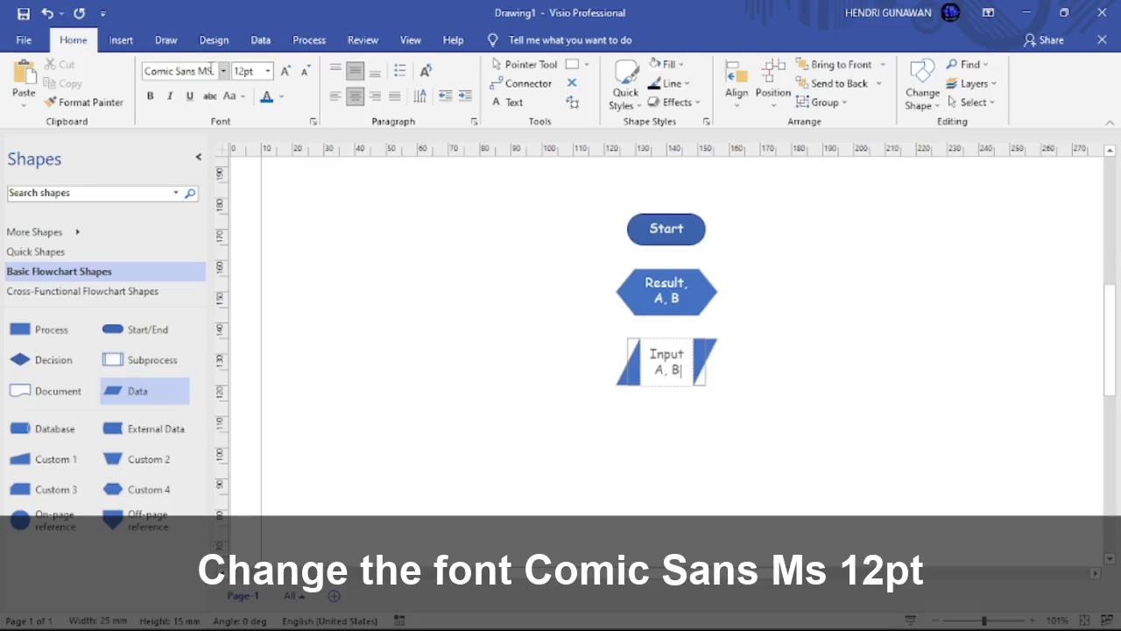
click(493, 381)
key(ctrl+shift+w)
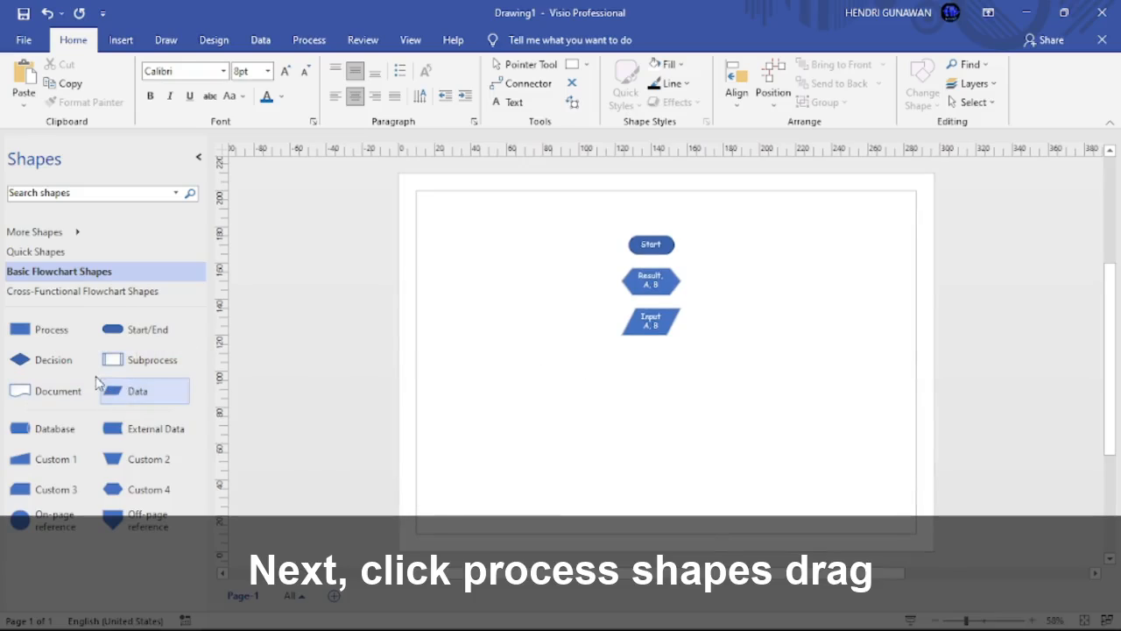
Step: Place a Process box below Input A, B and label it 'Result = A * B'
drag(56, 328, 653, 365)
double_click(651, 366)
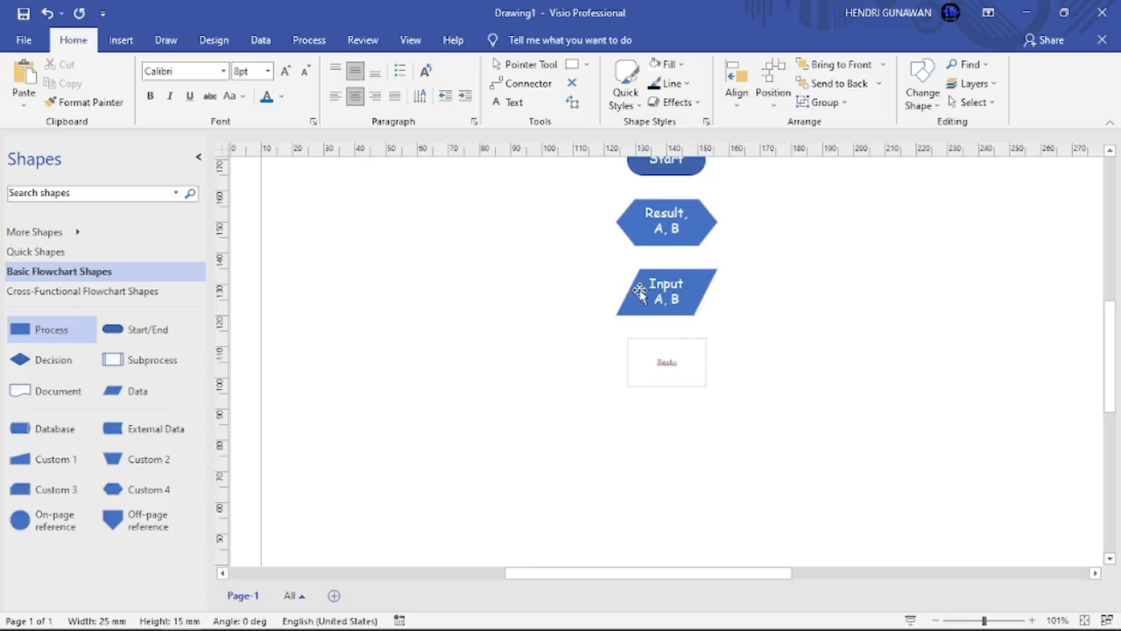
scroll(639, 295, up, 2)
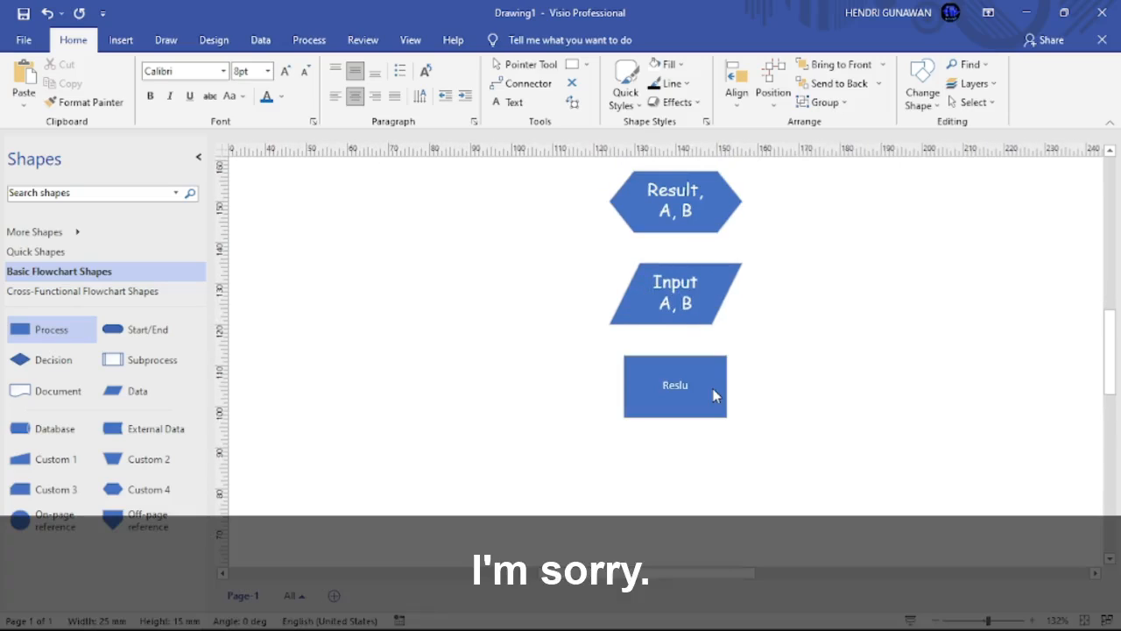
click(720, 398)
double_click(705, 390)
click(706, 388)
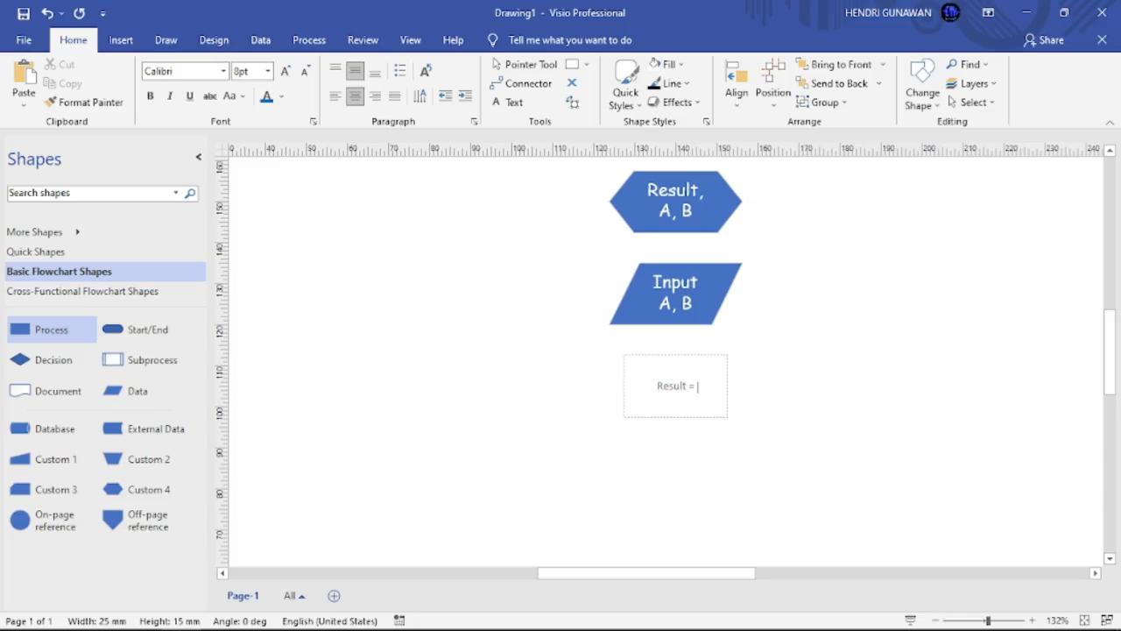
text(A)
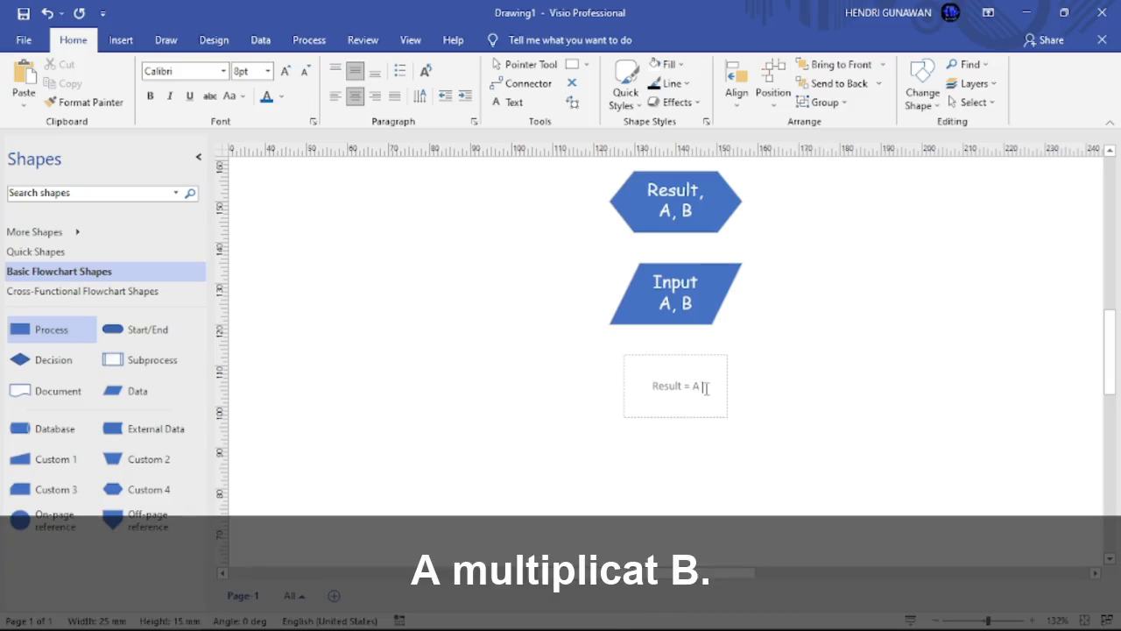
text( * B)
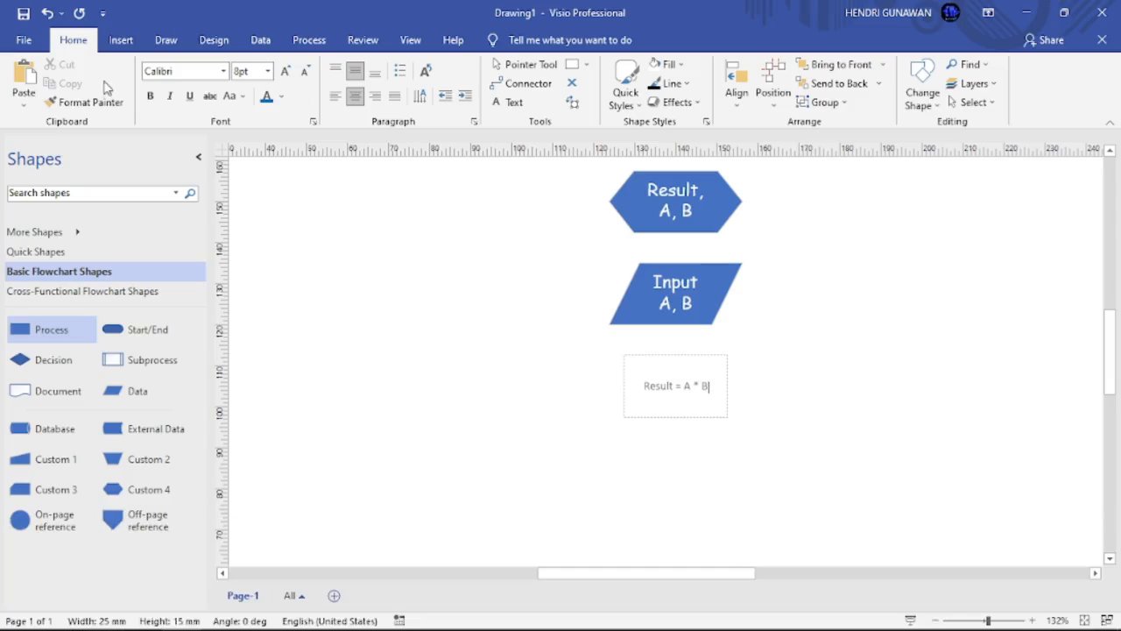
Step: Set the formula text to Comic Sans MS 12pt and widen the box to one line
click(179, 70)
text(Comic Sans MS)
key(Tab)
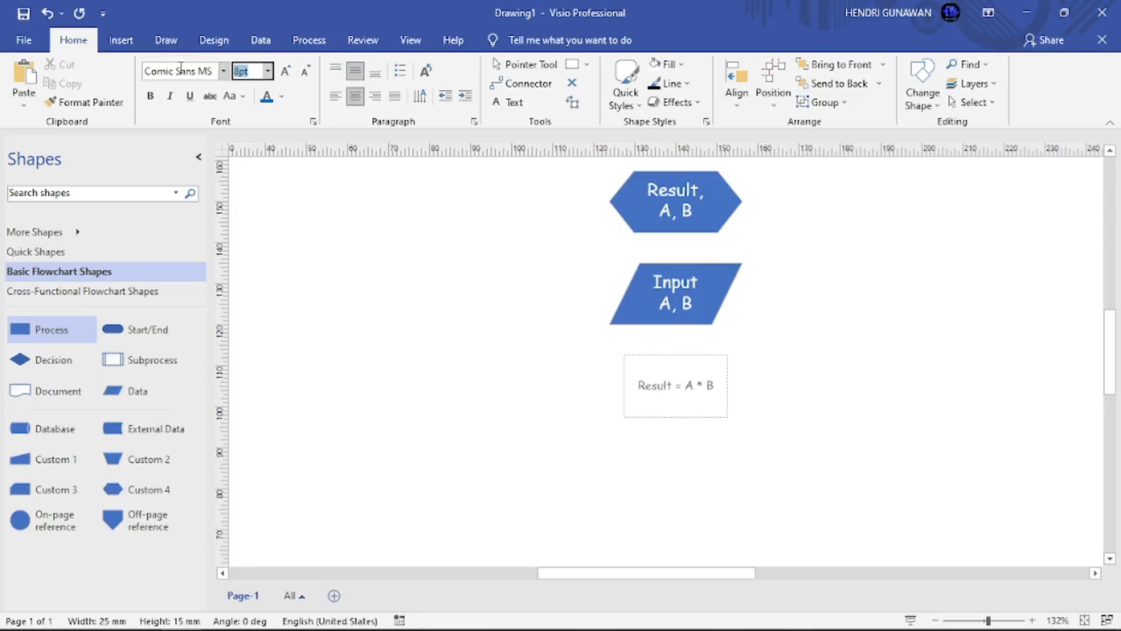
text(12)
key(Return)
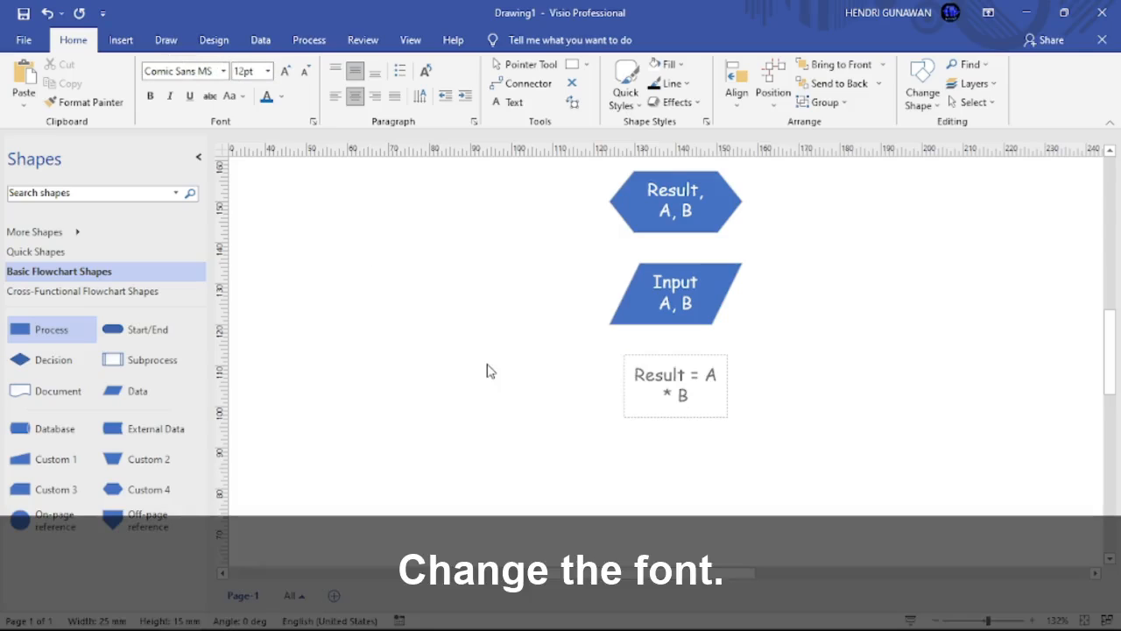
click(485, 371)
click(692, 397)
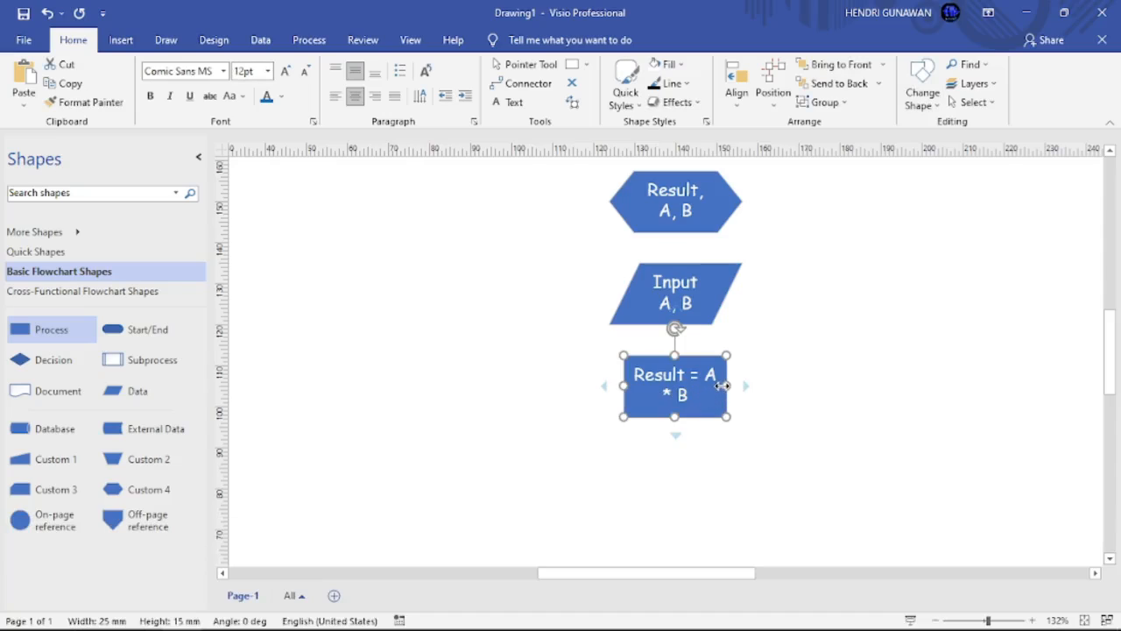
drag(727, 385, 692, 393)
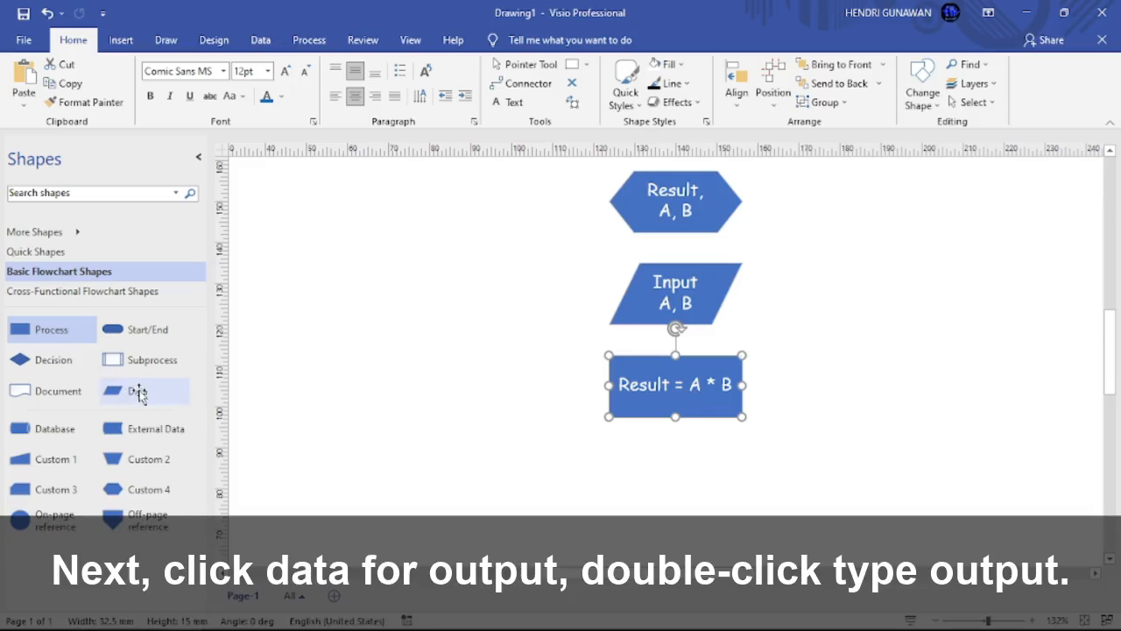
Step: Place a Data shape below the formula box with the two-line label 'Output' / 'Result'
drag(138, 395, 683, 491)
double_click(682, 487)
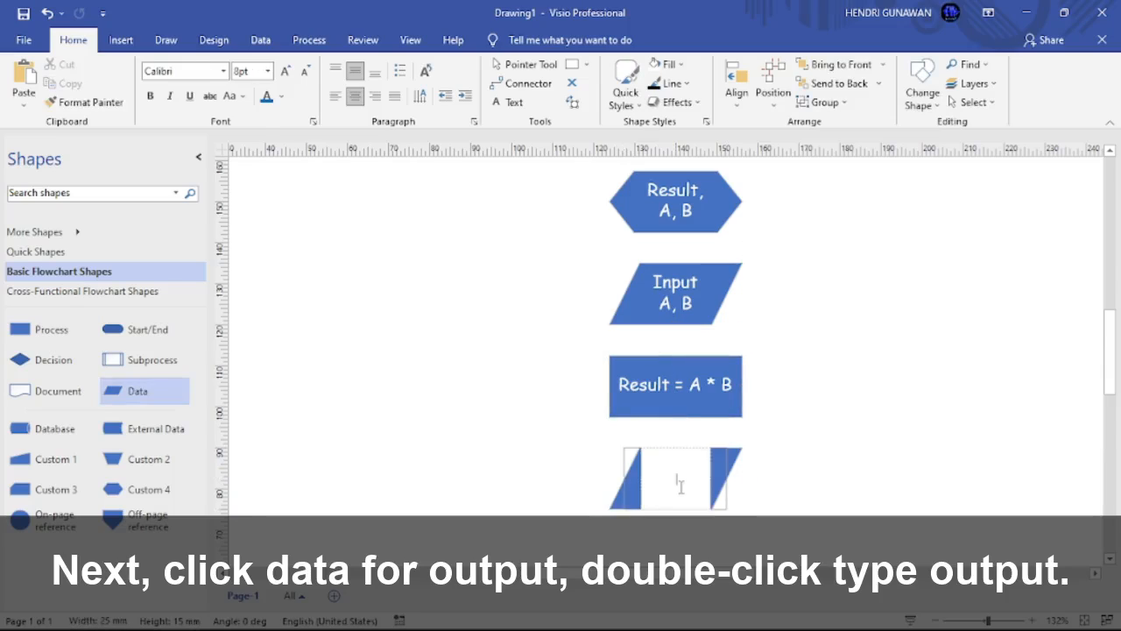
text(Oup)
key(BackSpace)
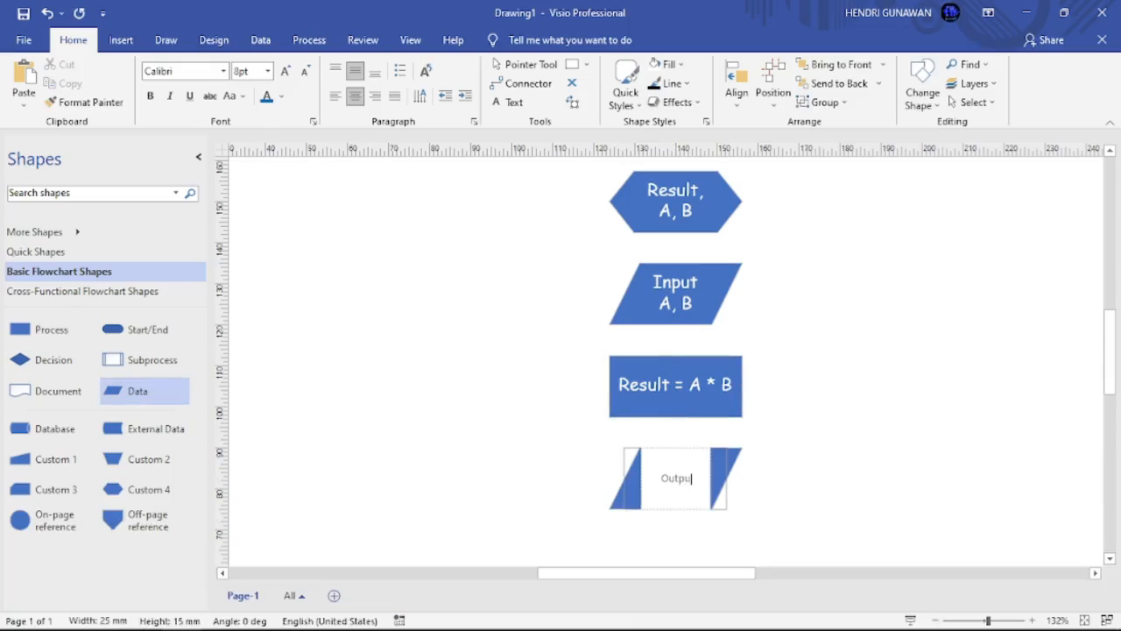
text(tput)
key(Return)
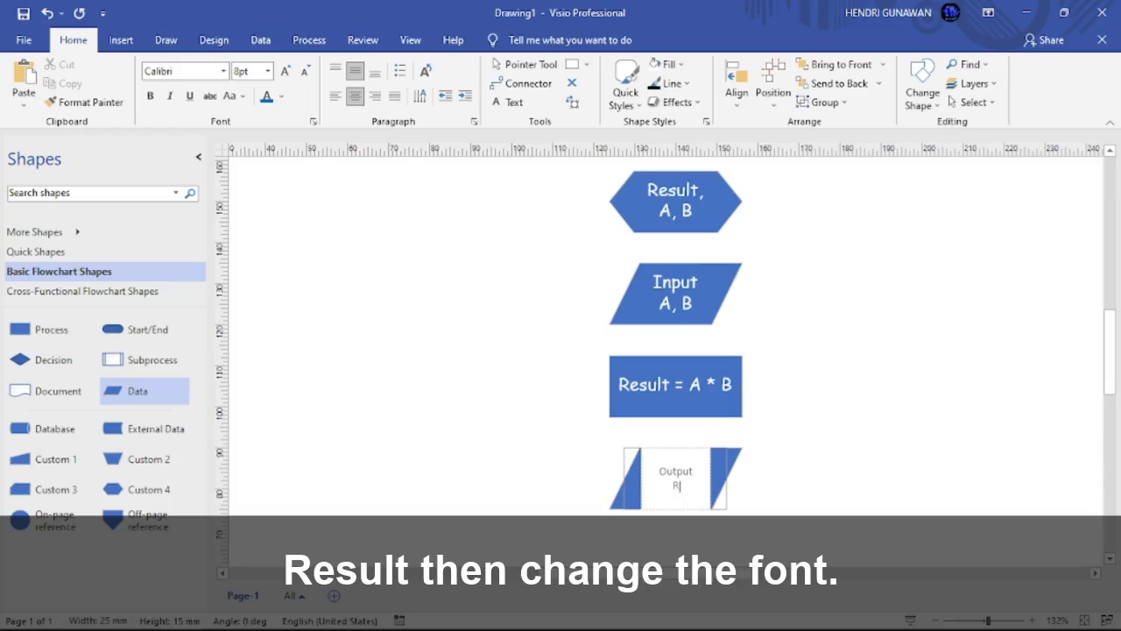
Step: Set Output Result to Comic Sans MS 12pt and place a Start/End terminator beneath it
click(179, 70)
text(com)
key(Tab)
text(12)
key(Return)
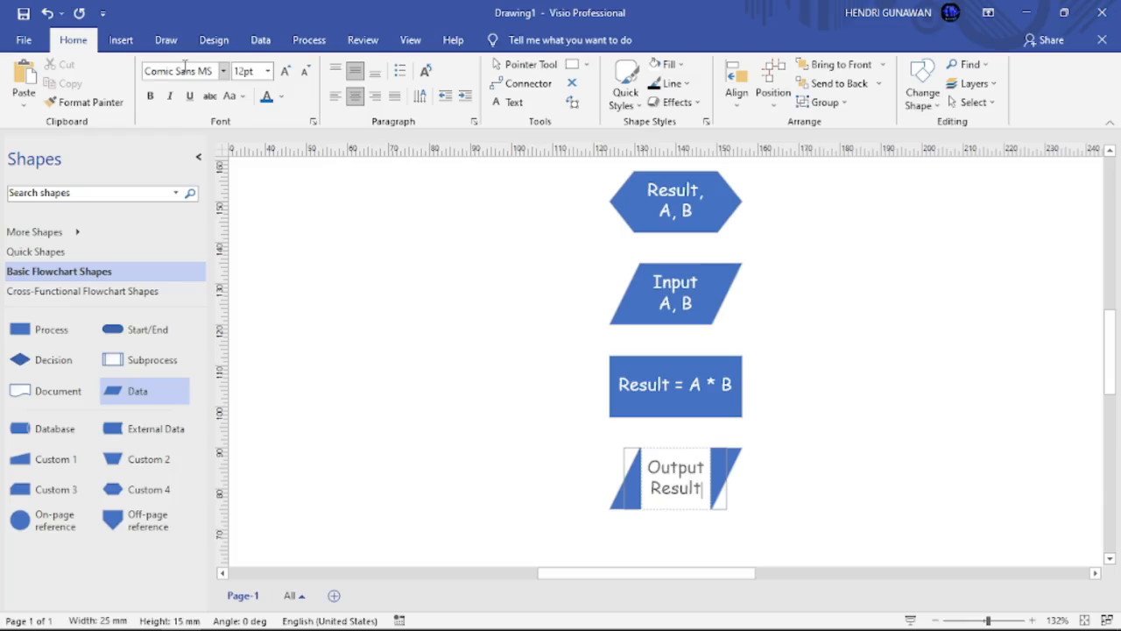
click(536, 420)
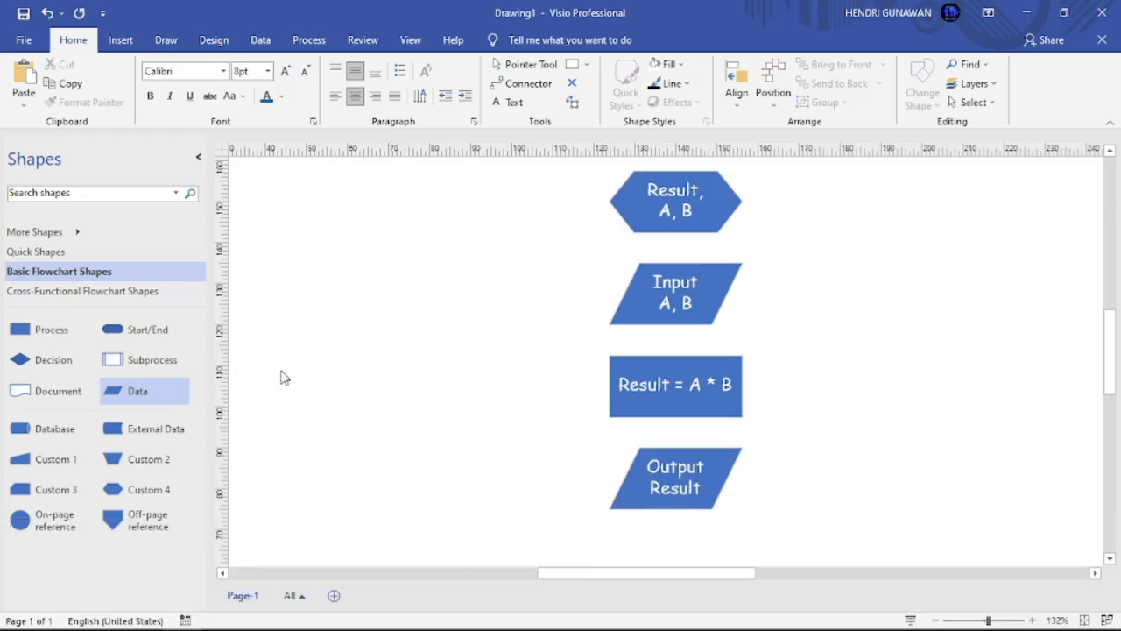
drag(169, 336, 677, 550)
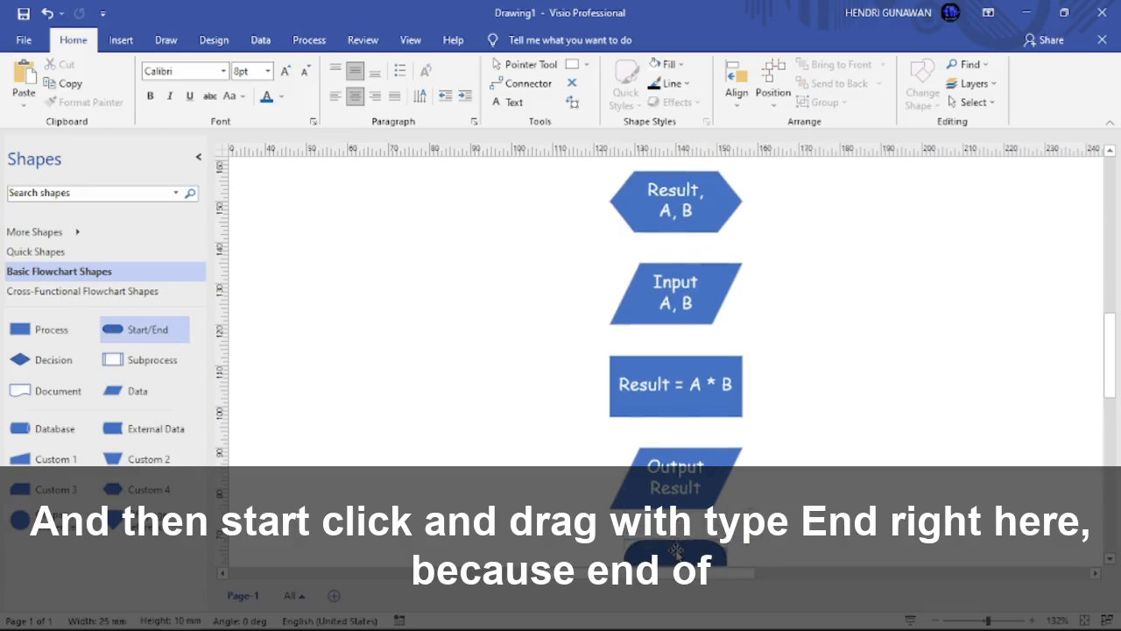
Step: Type 'End' into the terminator under Output Result and scroll back up to Start
scroll(677, 550, down, 1)
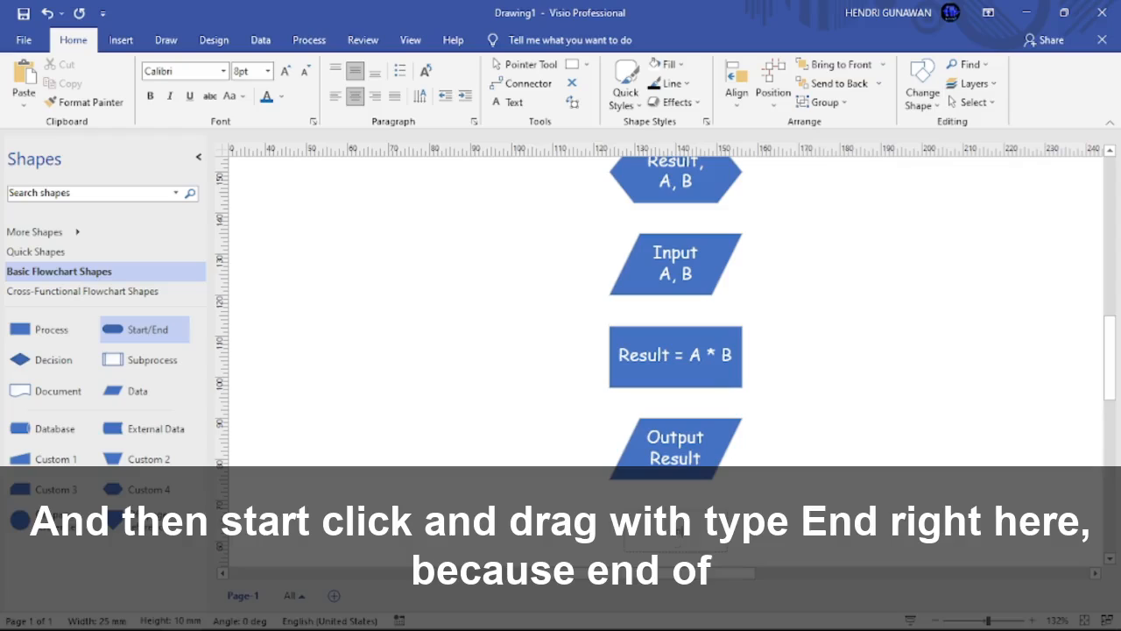
click(822, 488)
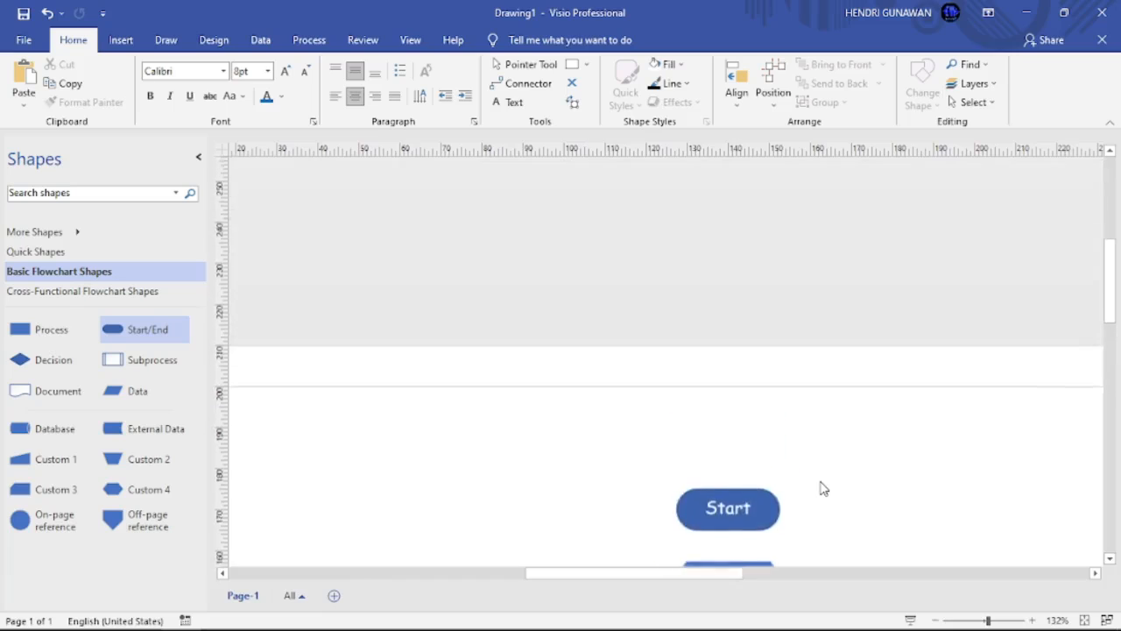
scroll(820, 488, up, 3)
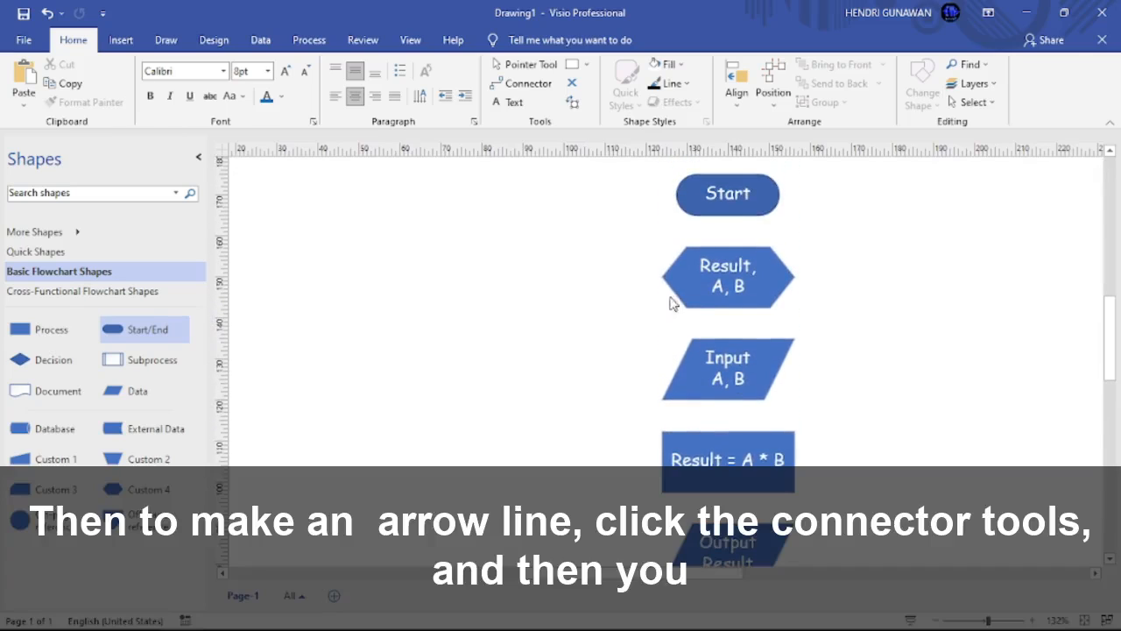
Step: Connect Start → Result, A, B → Input A, B → Result = A * B → Output Result → End with arrows
click(543, 86)
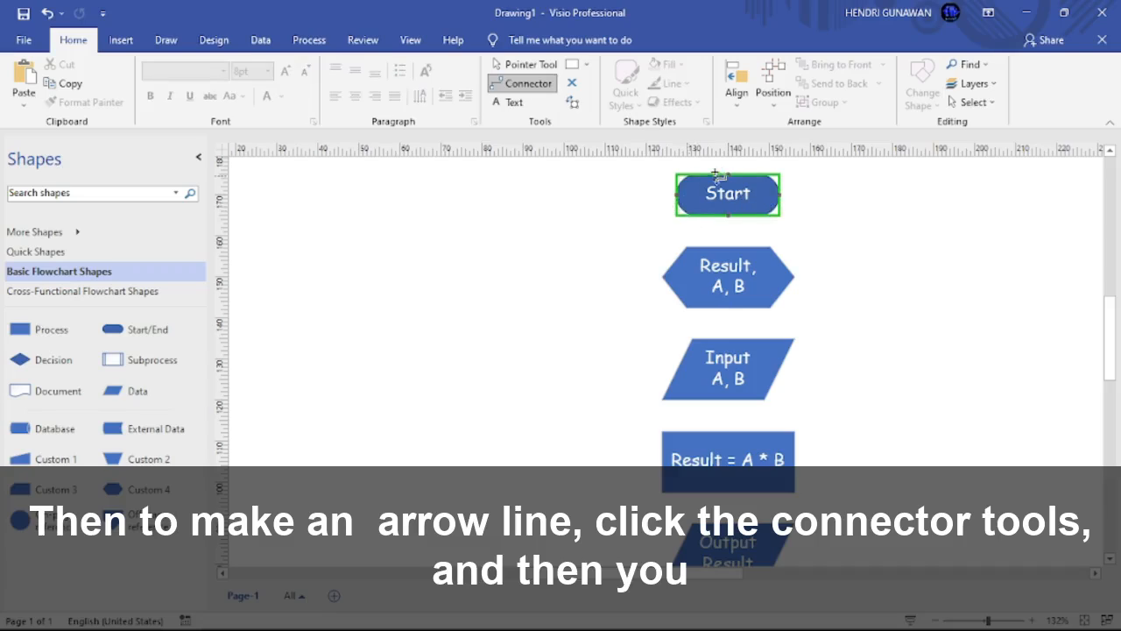
drag(738, 213, 728, 246)
drag(728, 309, 728, 339)
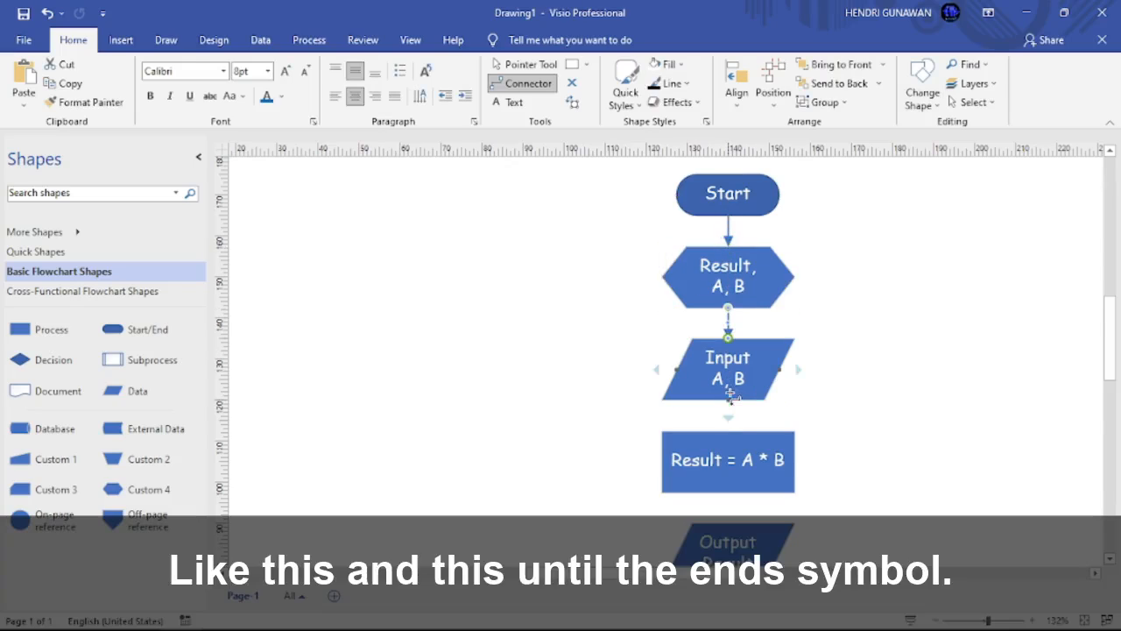
drag(729, 398, 728, 430)
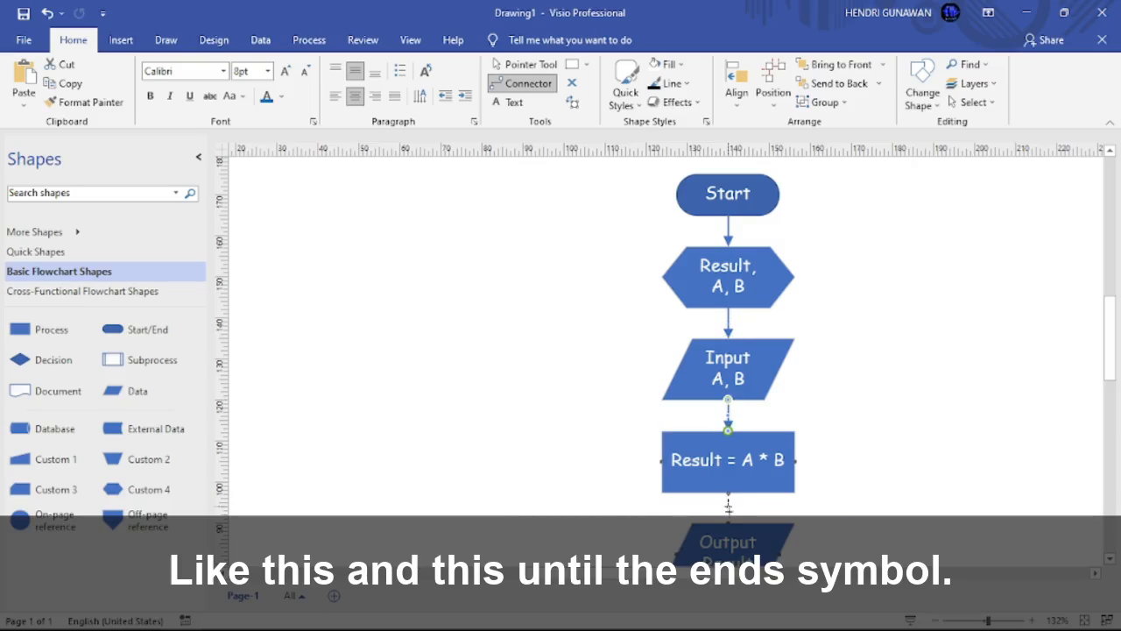
drag(729, 496, 728, 522)
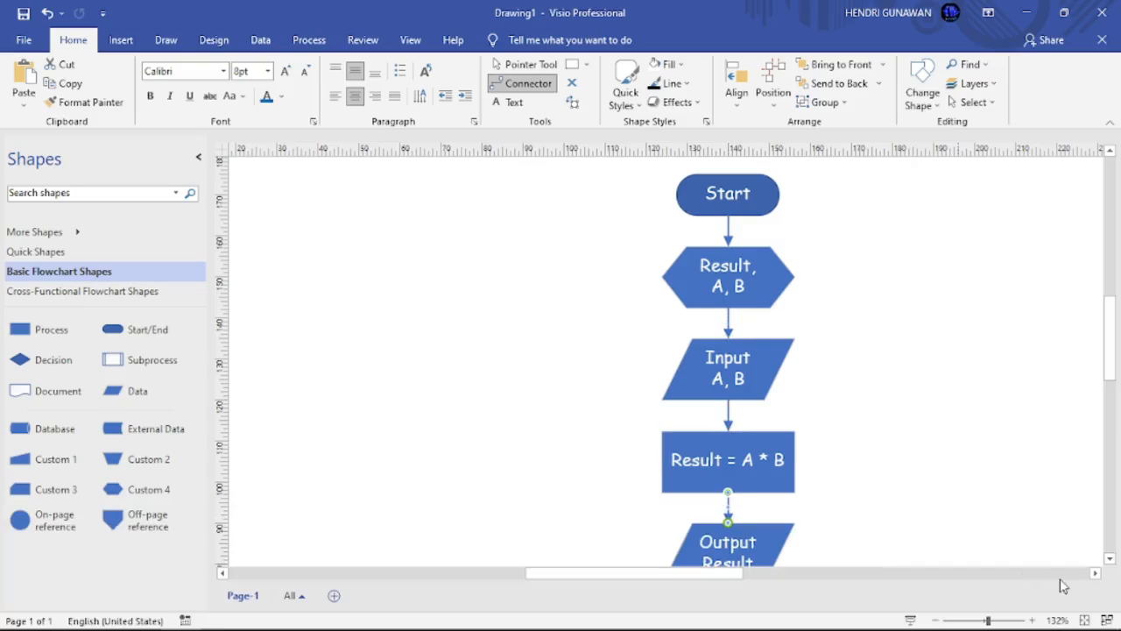
click(1108, 562)
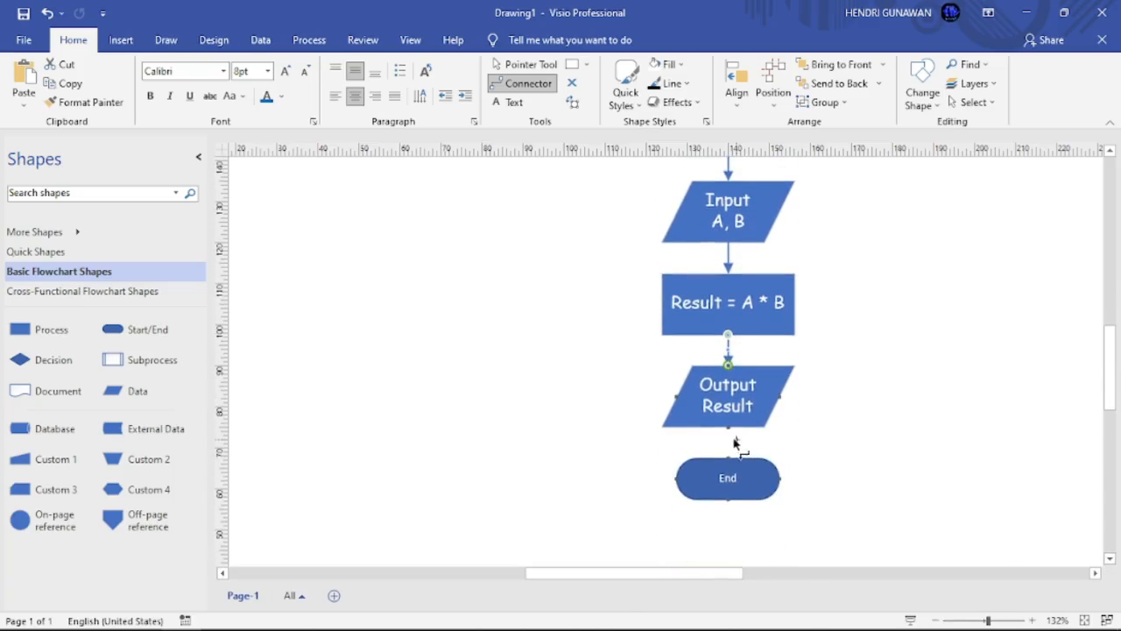
drag(728, 459, 728, 457)
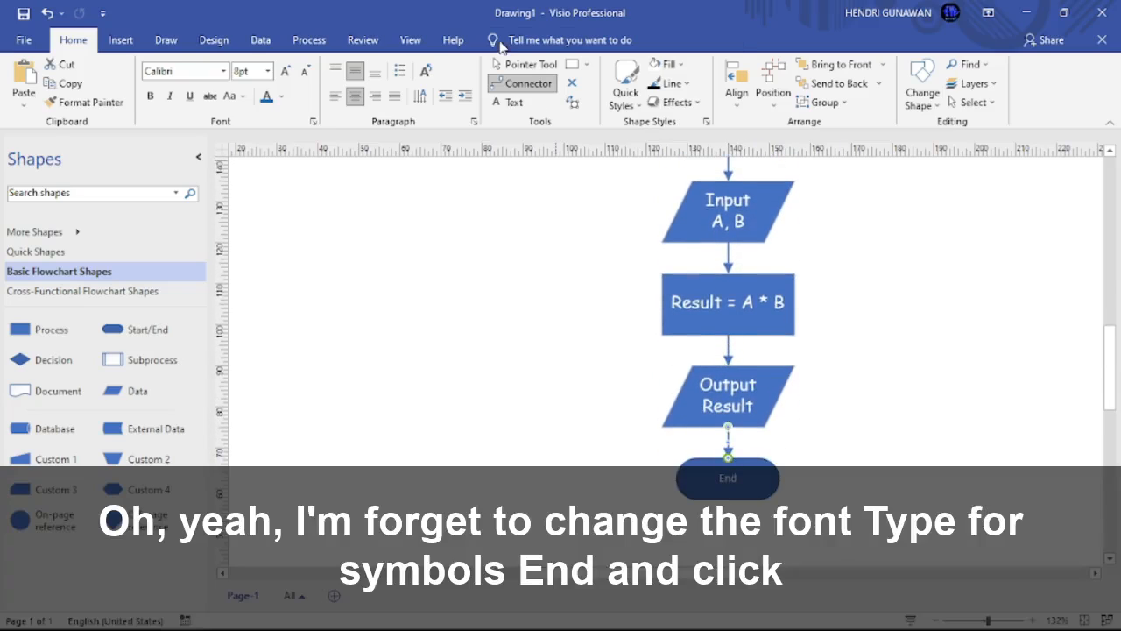
Step: Change the End terminator's text to Comic Sans MS at 12pt
click(525, 64)
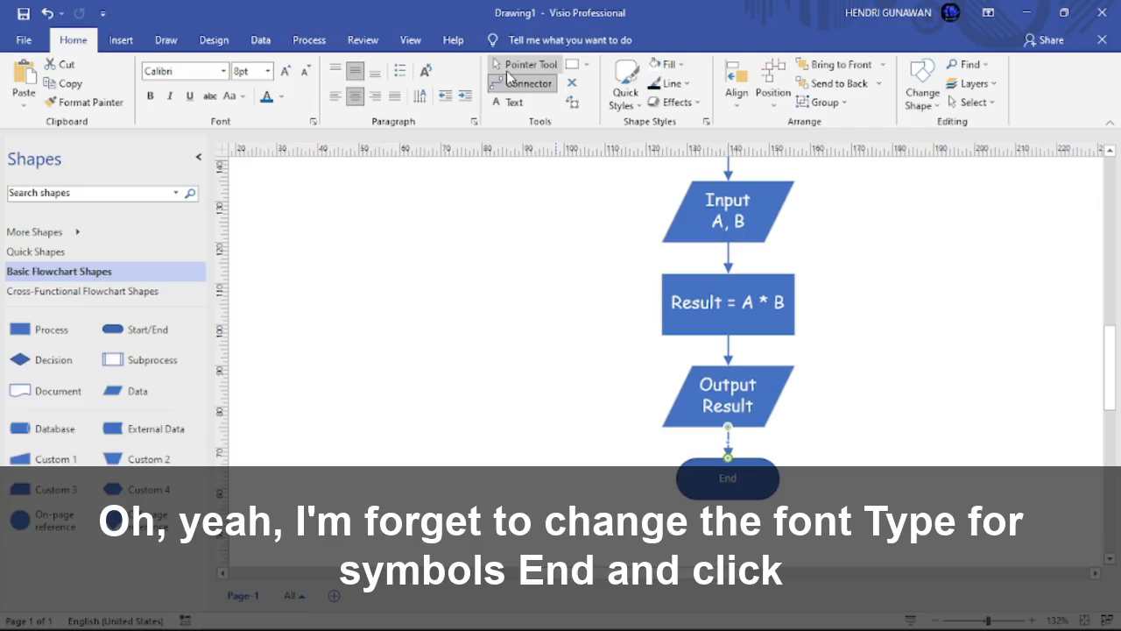
click(772, 475)
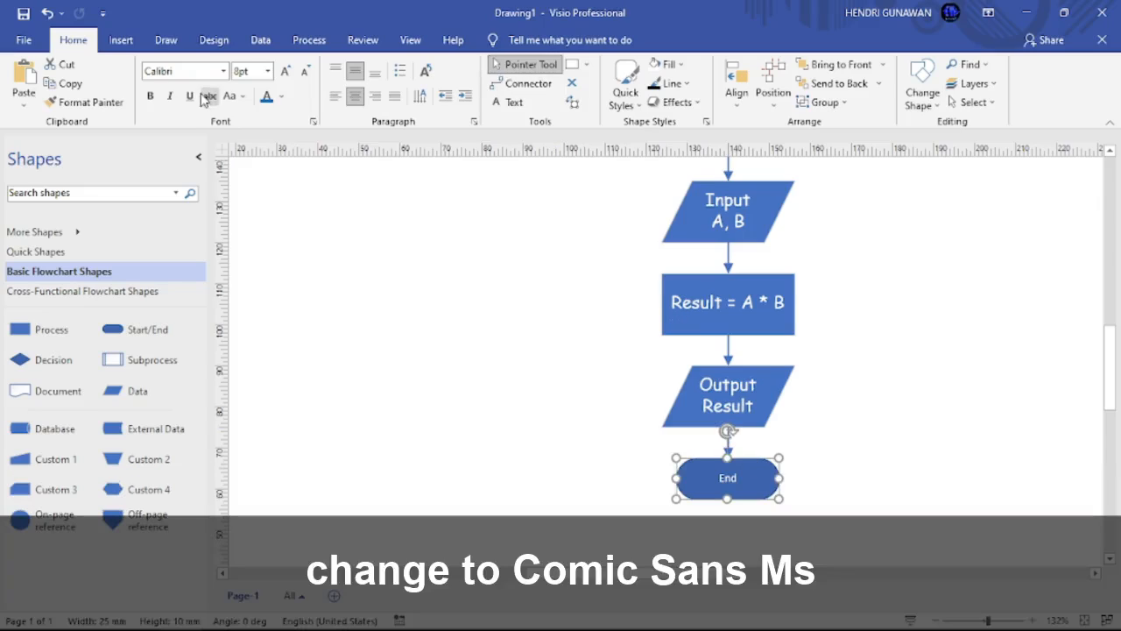
click(199, 75)
text(Comic Sans MS)
key(Tab)
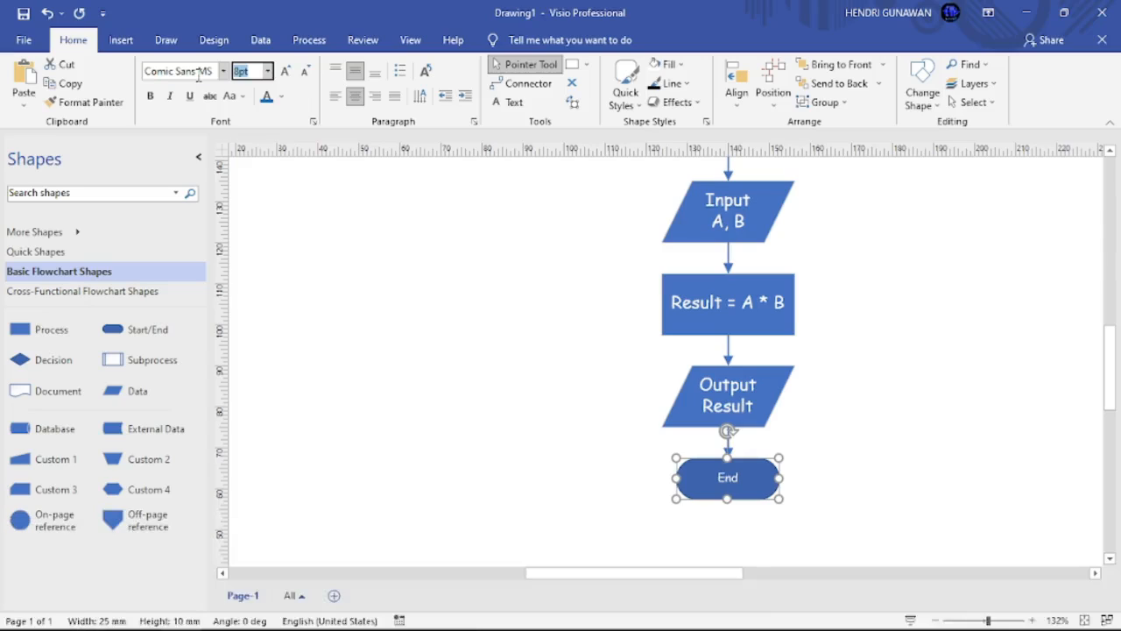
text(12)
key(Return)
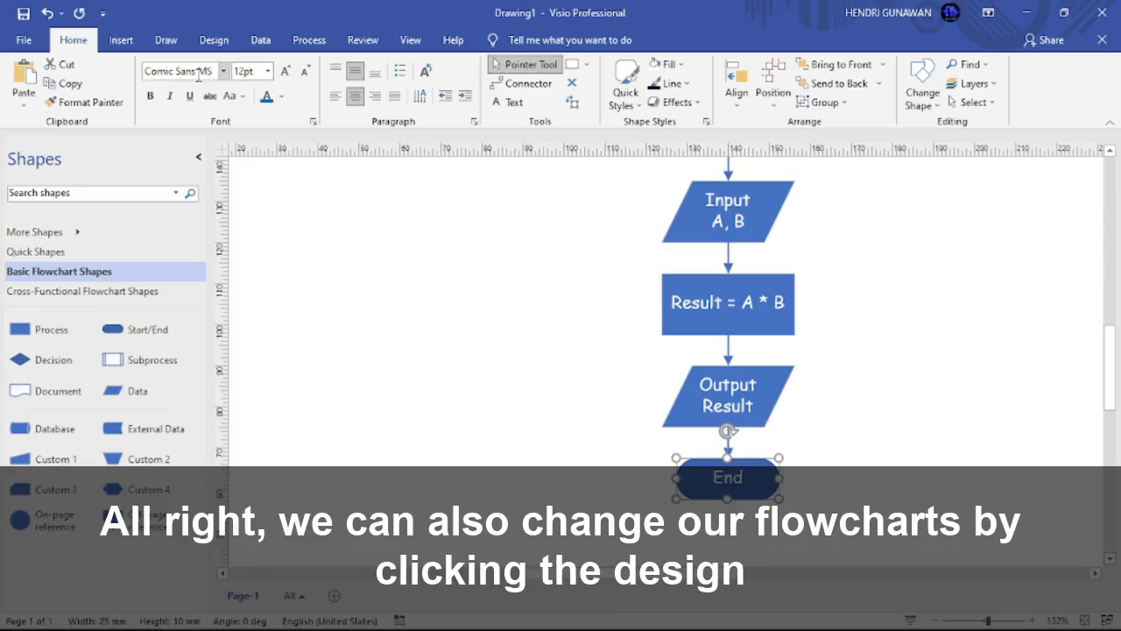
click(438, 259)
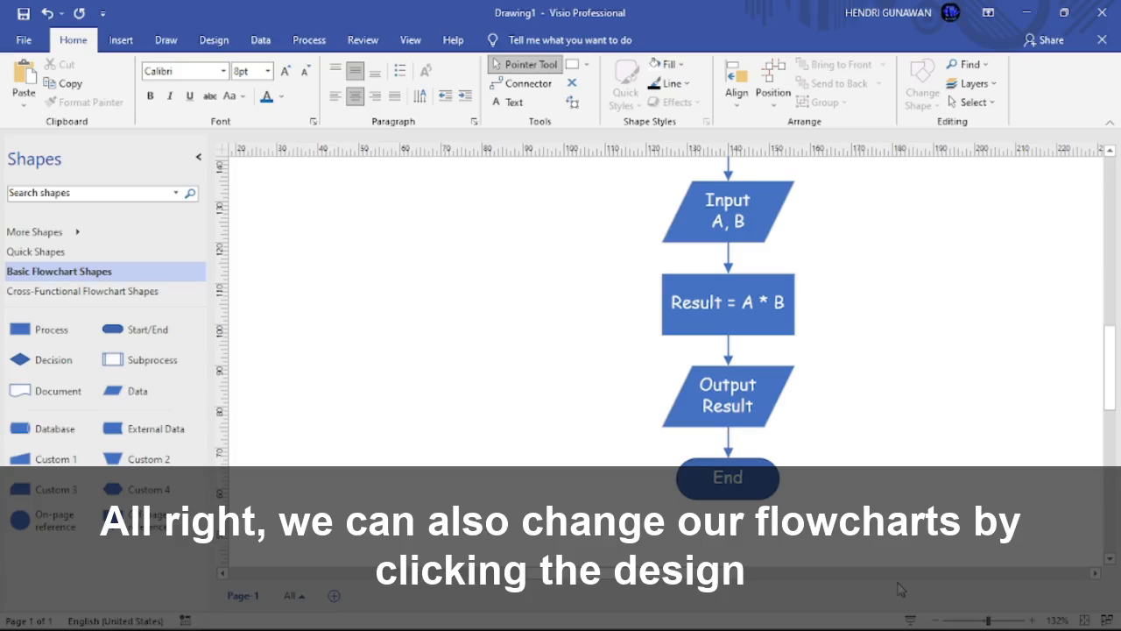
Step: Zoom out to 85% to show the whole flowchart and bring up the Design themes
click(935, 621)
click(935, 620)
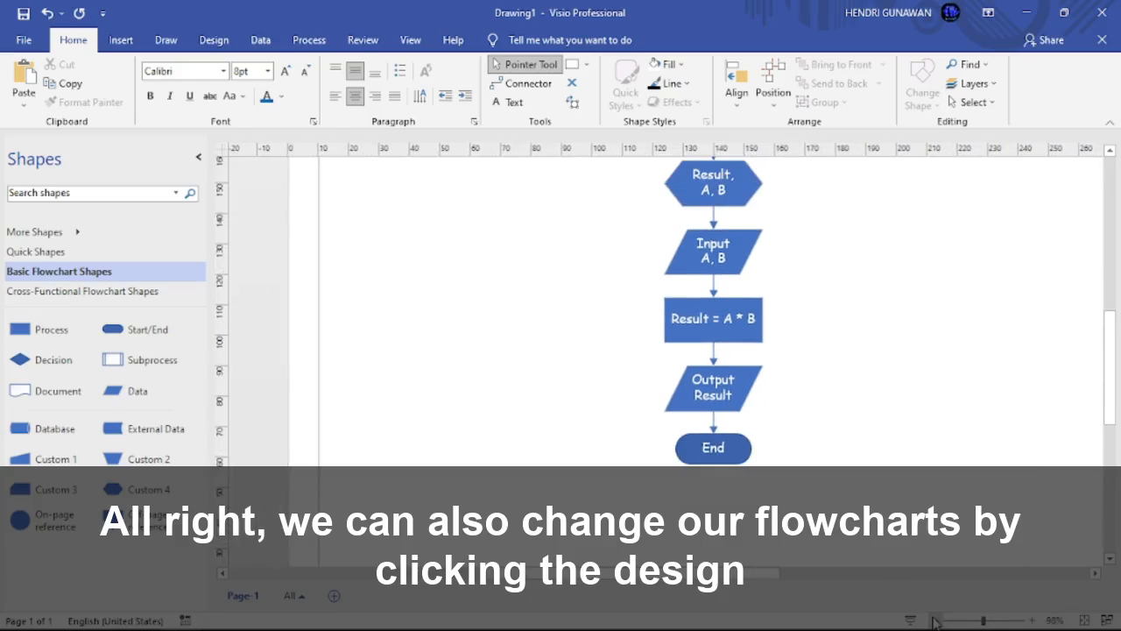
click(935, 621)
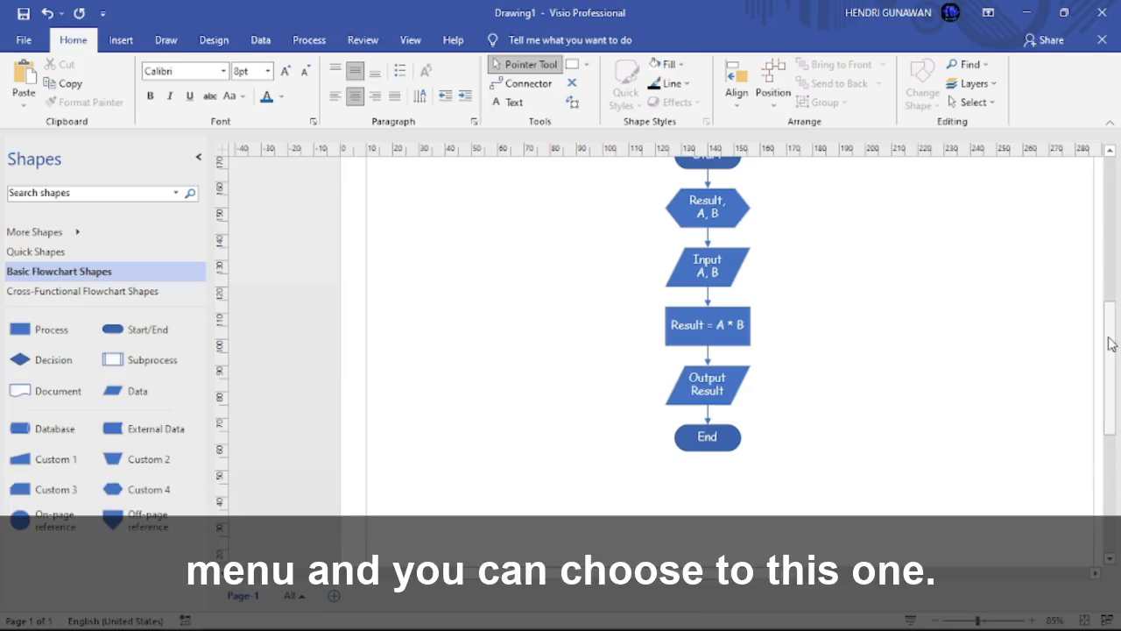
drag(1110, 338, 1110, 335)
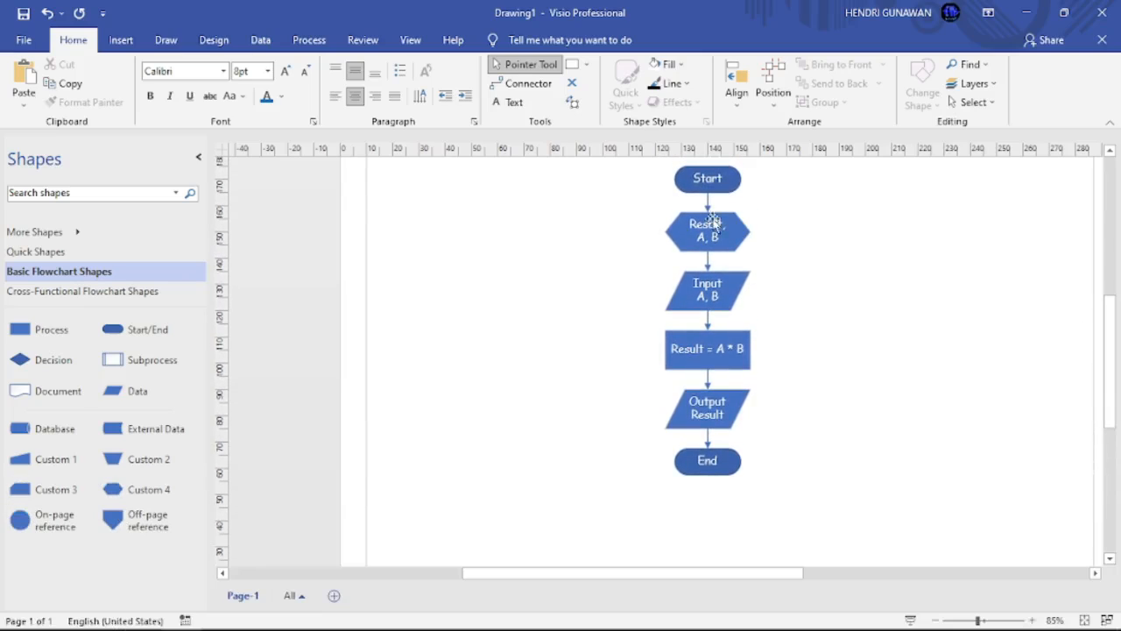
click(211, 37)
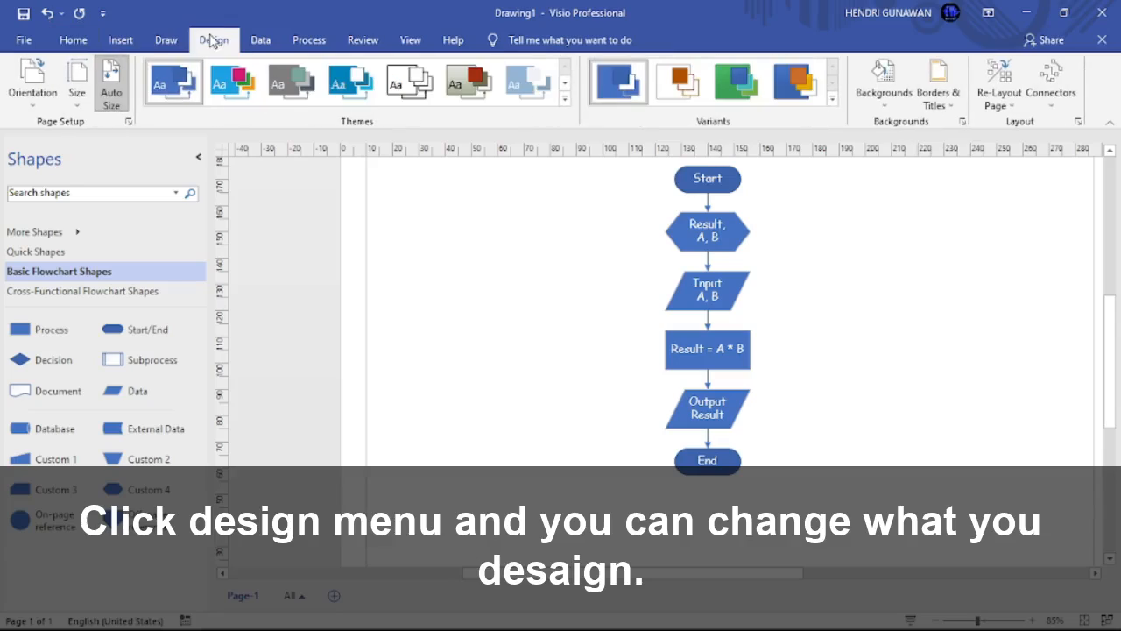
Step: Apply the second Professional theme (pink terminators, blue processes, orange data shapes) and enter Presentation Mode
click(565, 98)
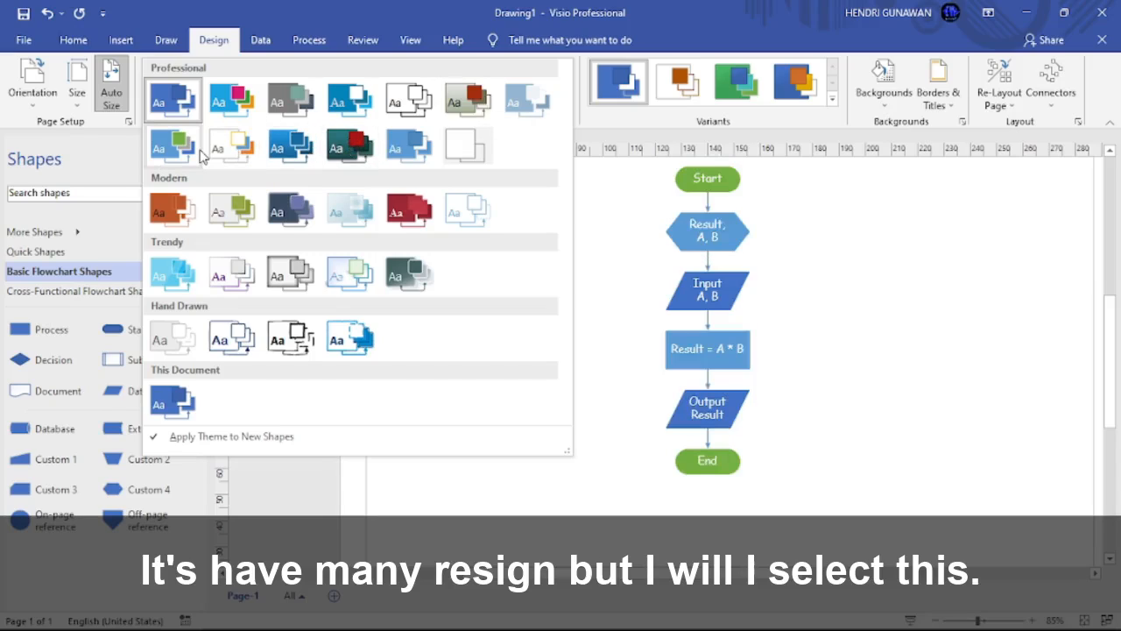
click(238, 102)
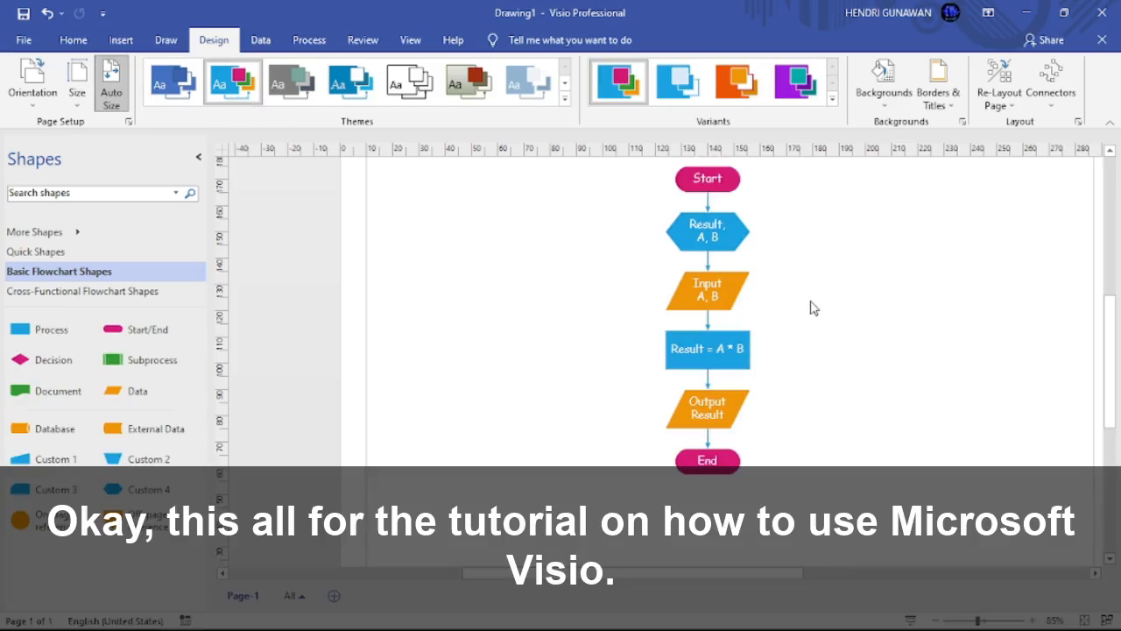
click(911, 620)
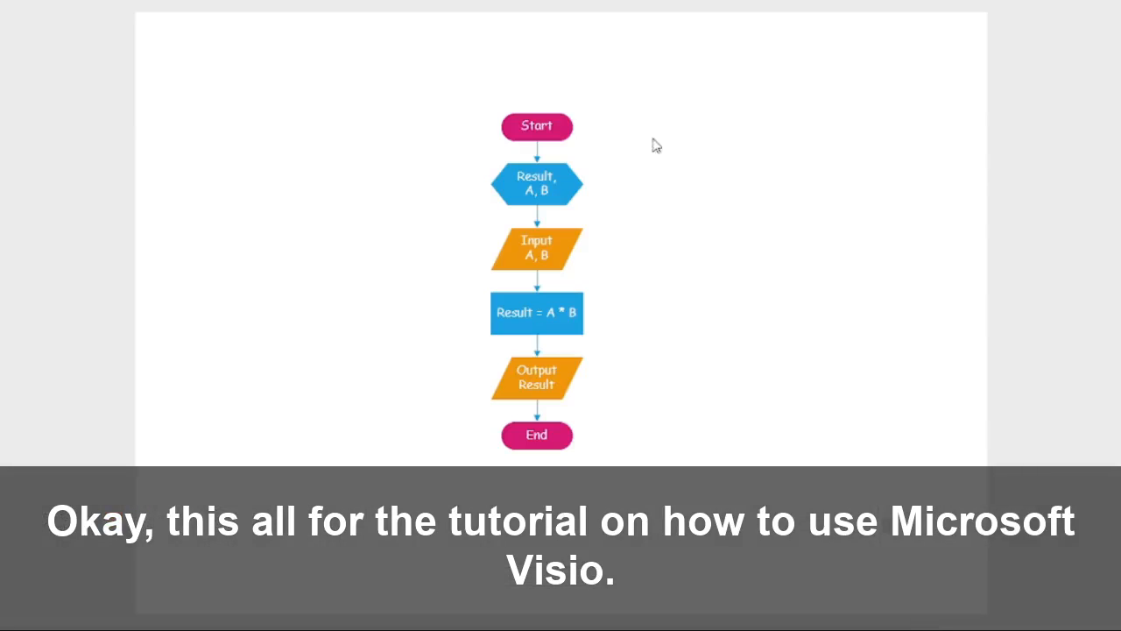